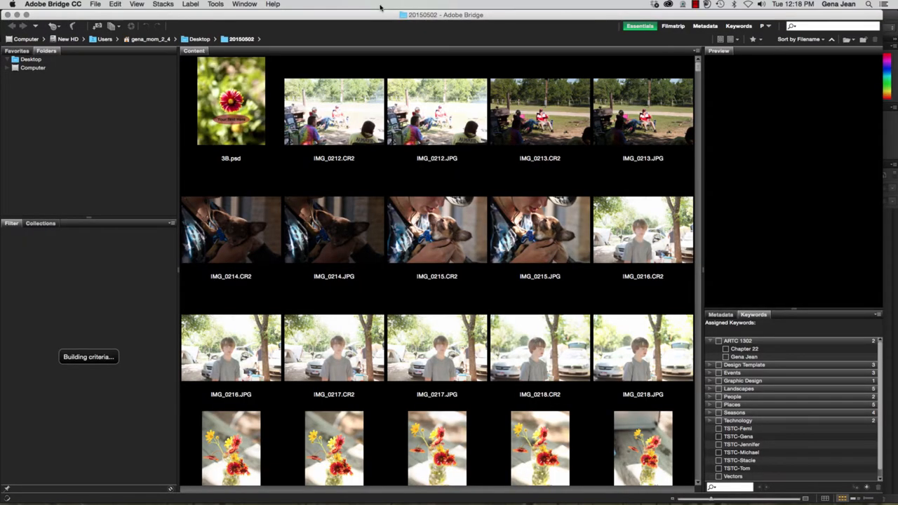
# Browse to the Chapter3 folder inside Desktop, 1302, Week2 and open 3B.psd in Photoshop.
pyautogui.click(28, 60)
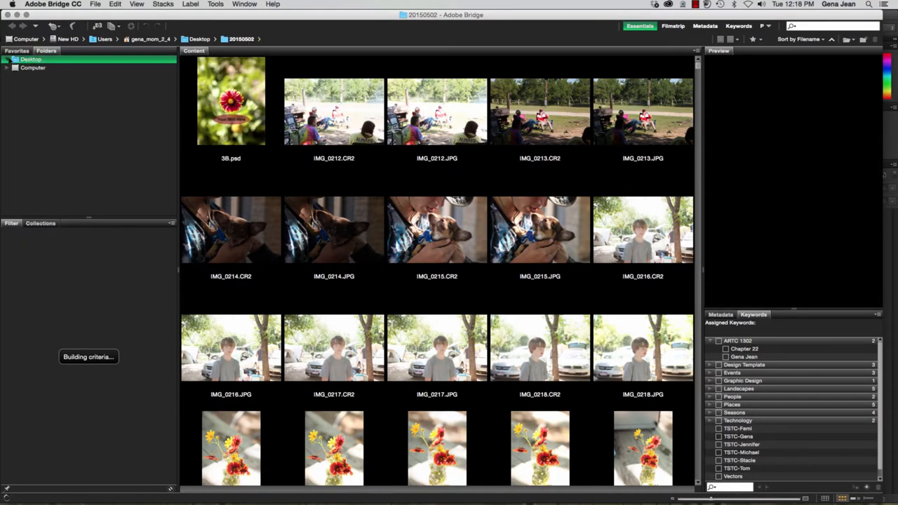
pyautogui.click(7, 60)
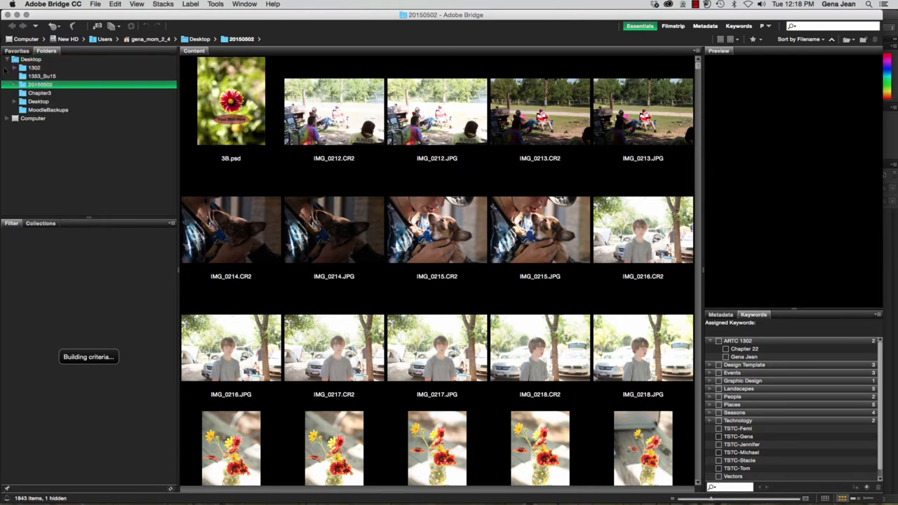
pyautogui.click(43, 68)
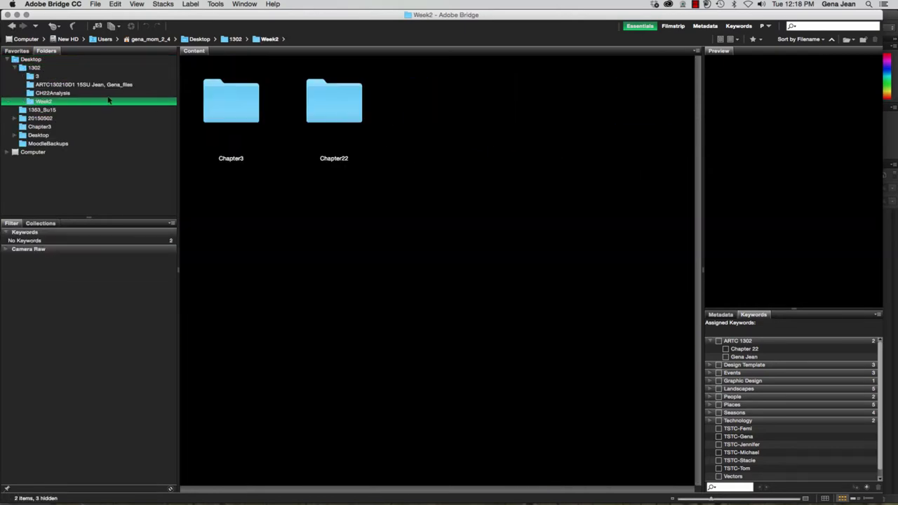
pyautogui.click(234, 110)
pyautogui.doubleClick(234, 110)
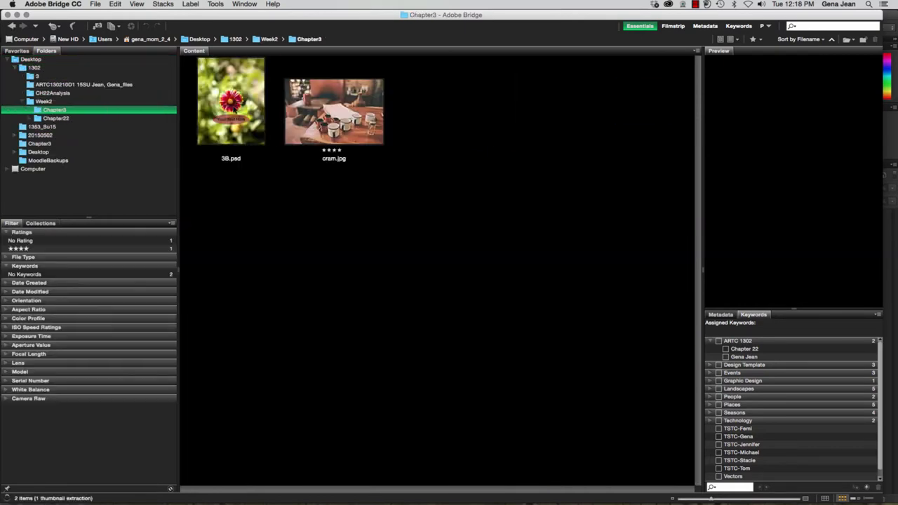
pyautogui.click(235, 110)
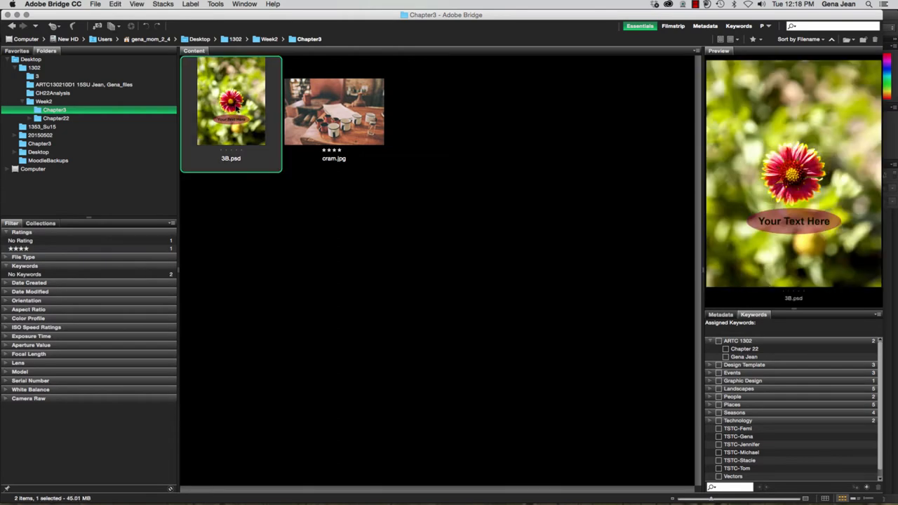
pyautogui.doubleClick(236, 110)
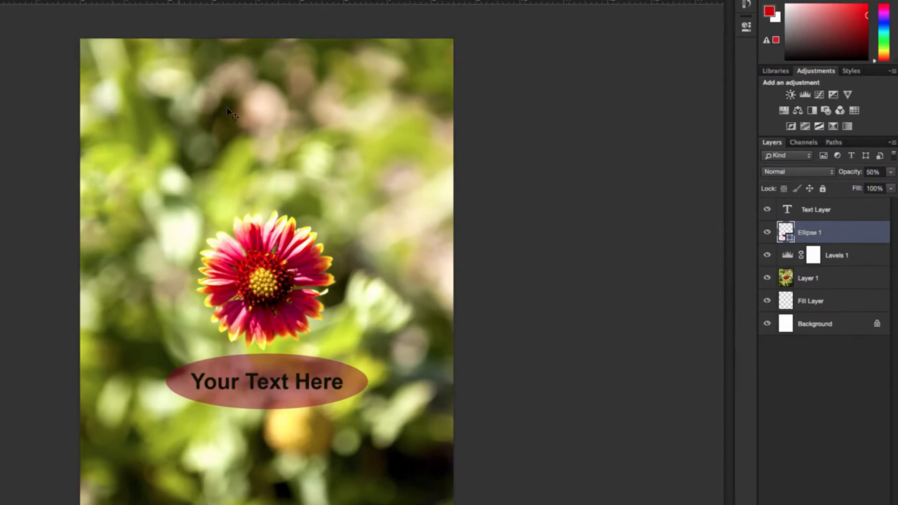
# Examine the document's layers one by one, from Background up through Fill Layer, Layer 1, Levels 1 and Ellipse 1 to Text Layer.
pyautogui.click(818, 310)
pyautogui.click(819, 324)
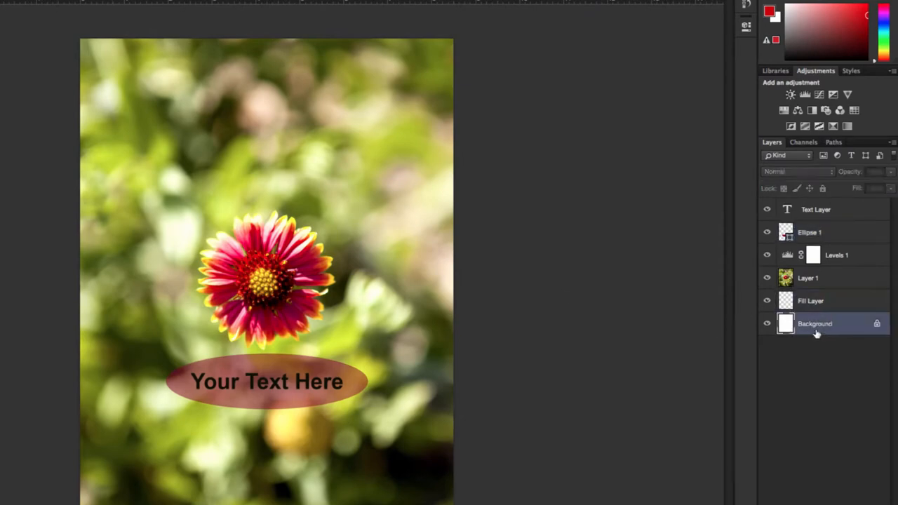
pyautogui.click(860, 302)
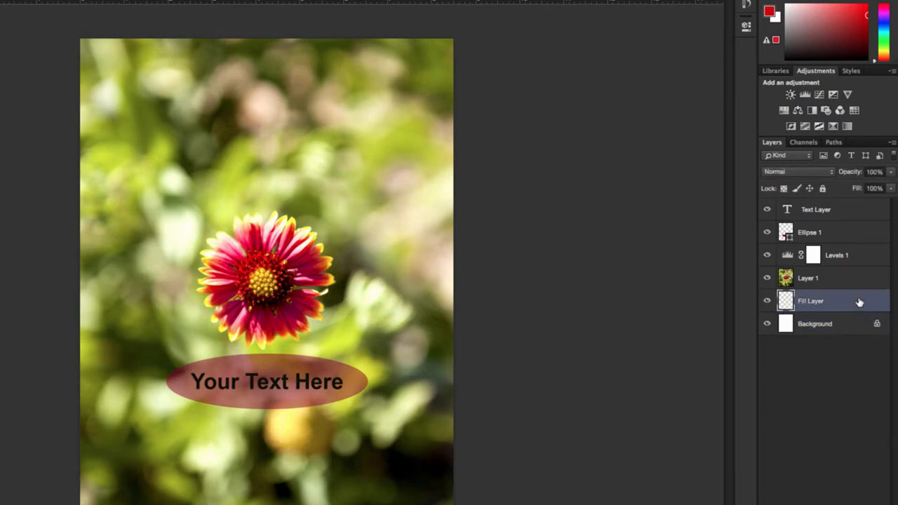
pyautogui.click(852, 280)
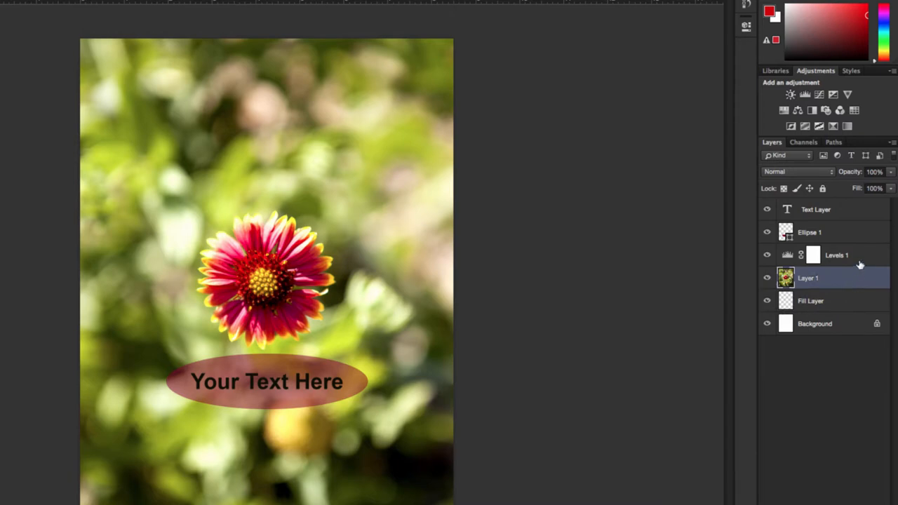
pyautogui.click(860, 264)
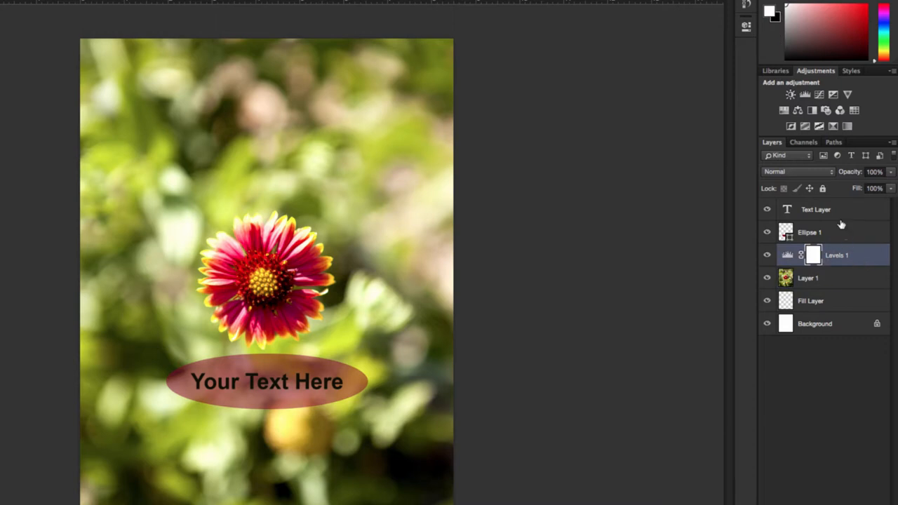
pyautogui.click(842, 234)
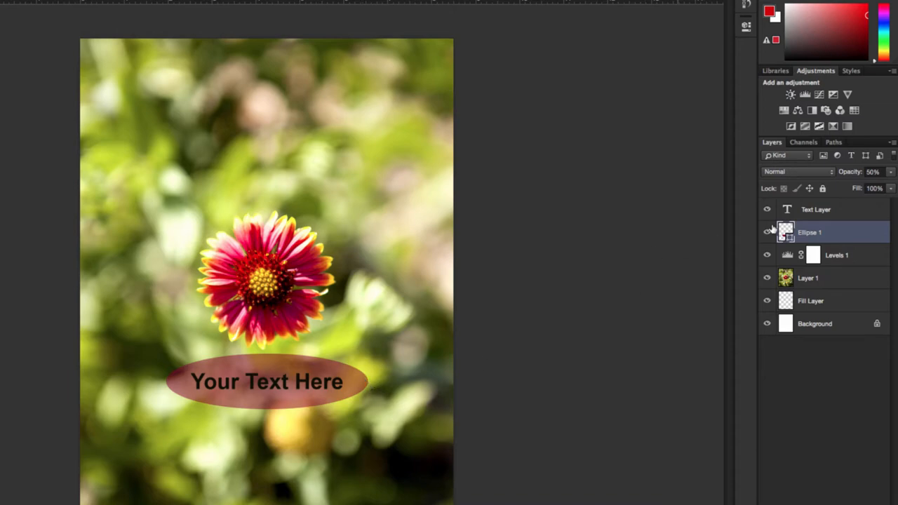
pyautogui.click(834, 211)
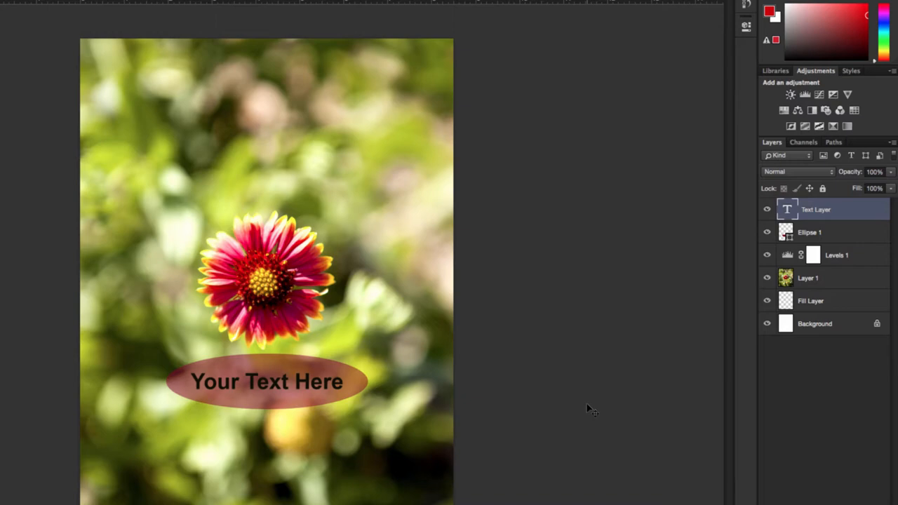
# Save the document in Photoshop format in the Chapter3 folder under a new name, adding the student's last name after 3B.
pyautogui.press('super+shift+s')
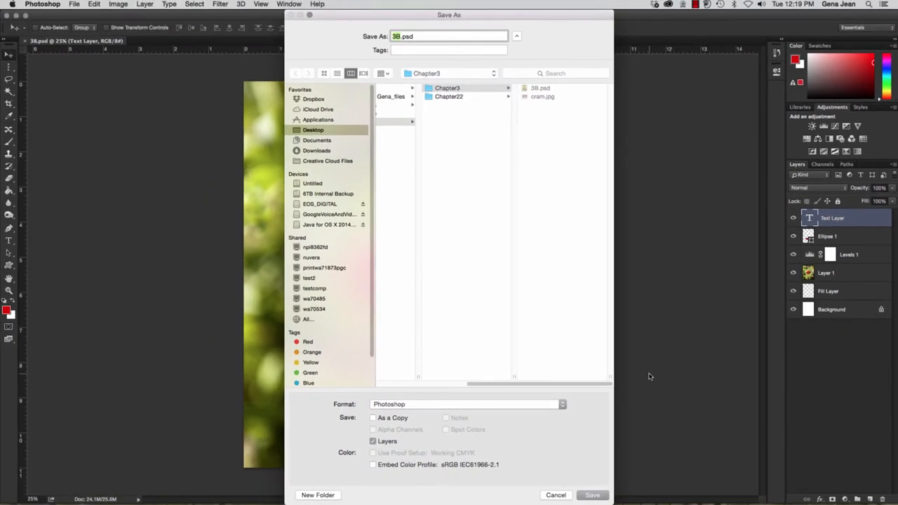
pyautogui.click(399, 37)
pyautogui.write('Jean')
pyautogui.click(584, 496)
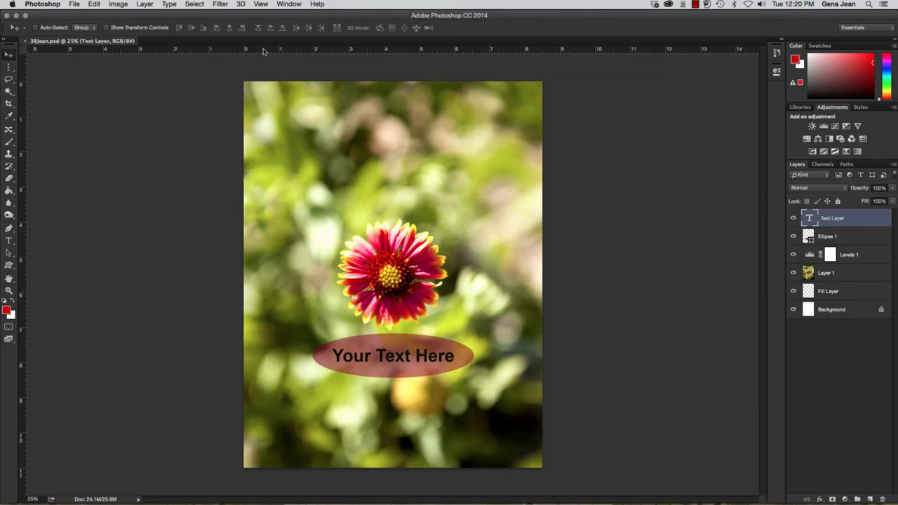
# Place two horizontal guides across the canvas, at about 10 in and about 1 in on the vertical ruler.
pyautogui.moveTo(264, 51); pyautogui.dragTo(268, 404)
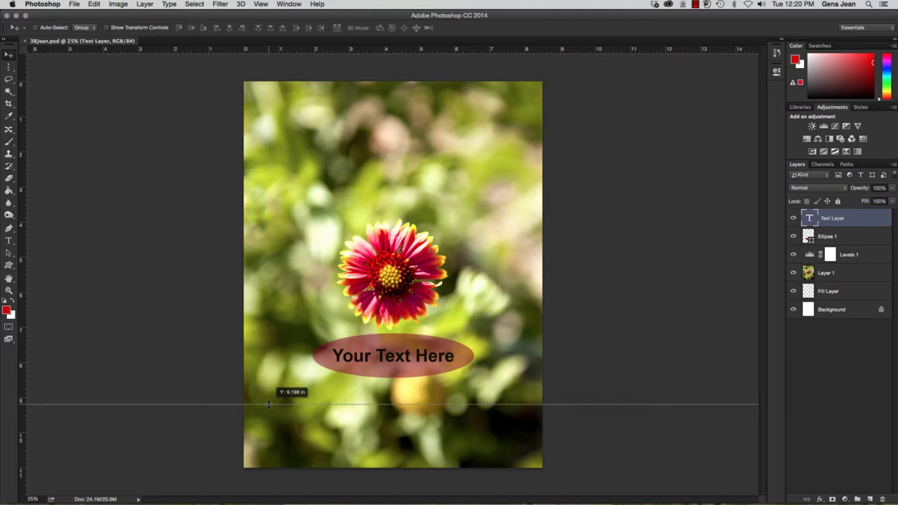
pyautogui.moveTo(268, 404); pyautogui.dragTo(267, 433)
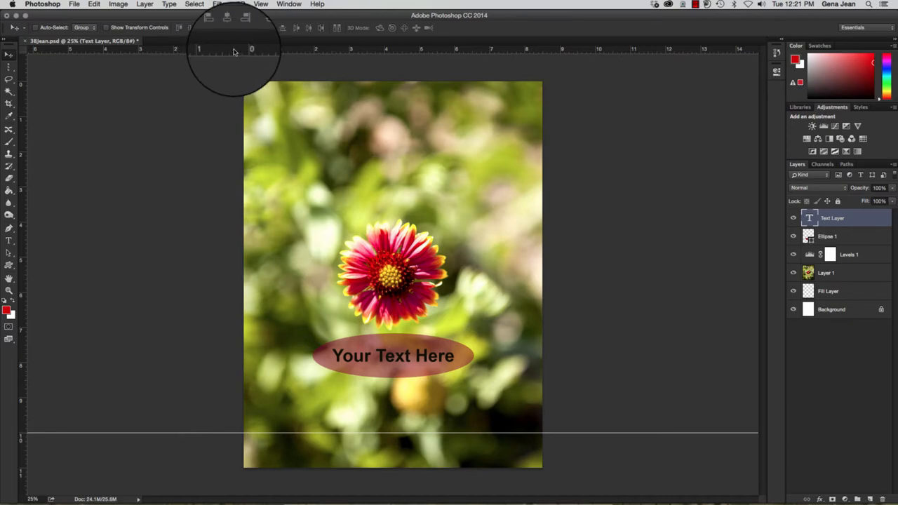
pyautogui.moveTo(234, 51); pyautogui.dragTo(244, 117)
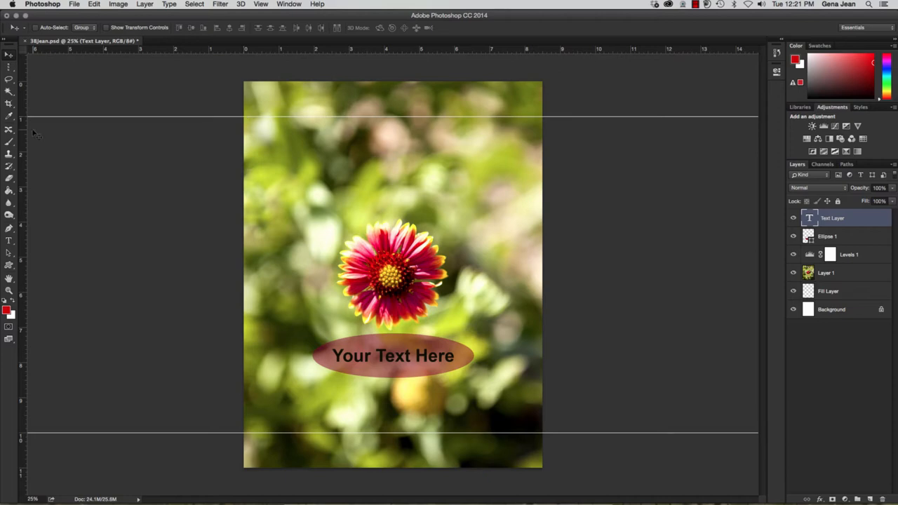
# Place two vertical guides on the canvas, at about 0.5 in and about 8 in on the horizontal ruler.
pyautogui.moveTo(23, 131); pyautogui.dragTo(261, 177)
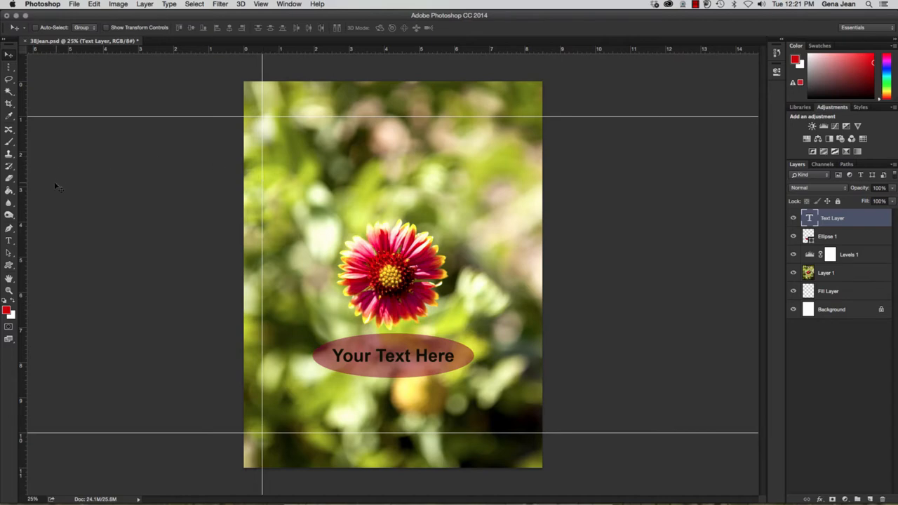
pyautogui.moveTo(23, 177); pyautogui.dragTo(526, 198)
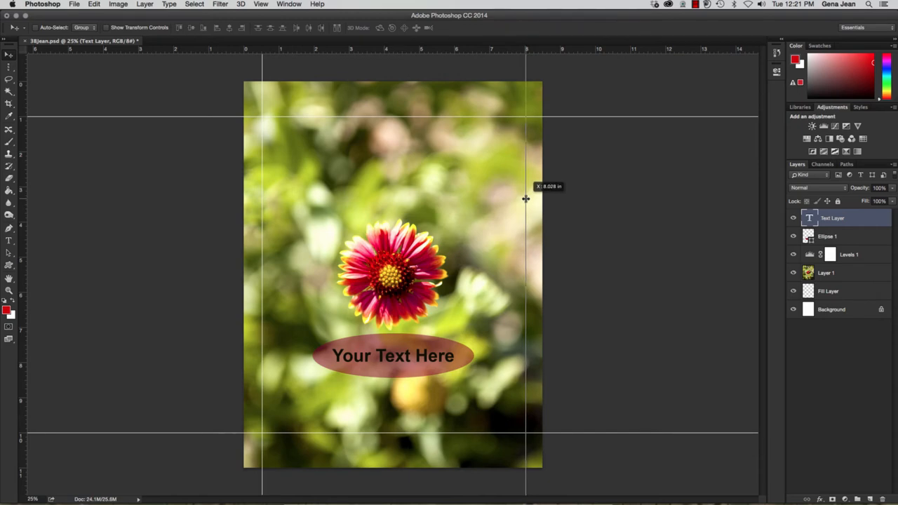
pyautogui.moveTo(526, 199); pyautogui.dragTo(526, 199)
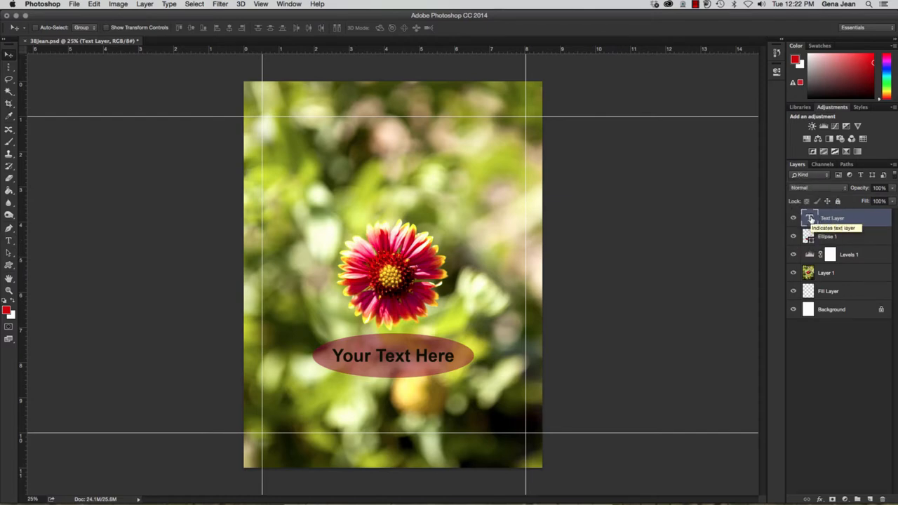
# Replace the placeholder wording on the Text Layer with "Flower" and commit the edit.
pyautogui.doubleClick(811, 219)
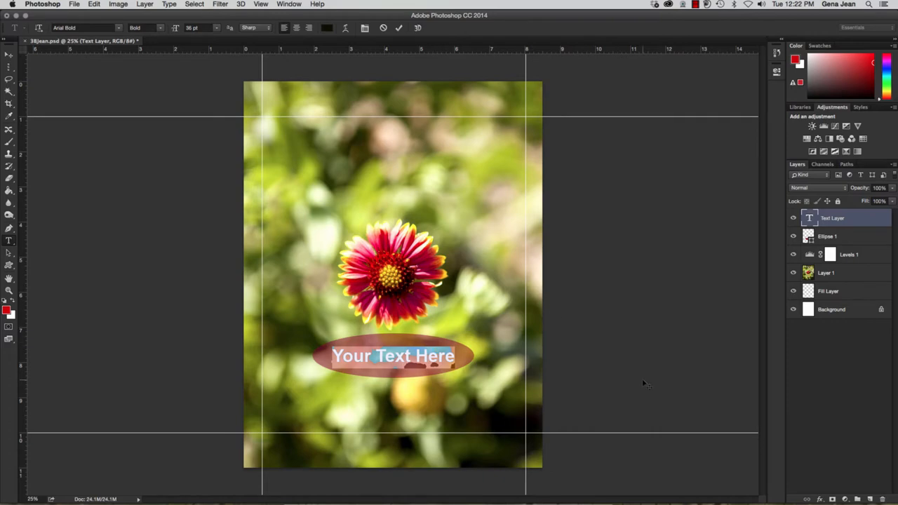
pyautogui.write('Flower')
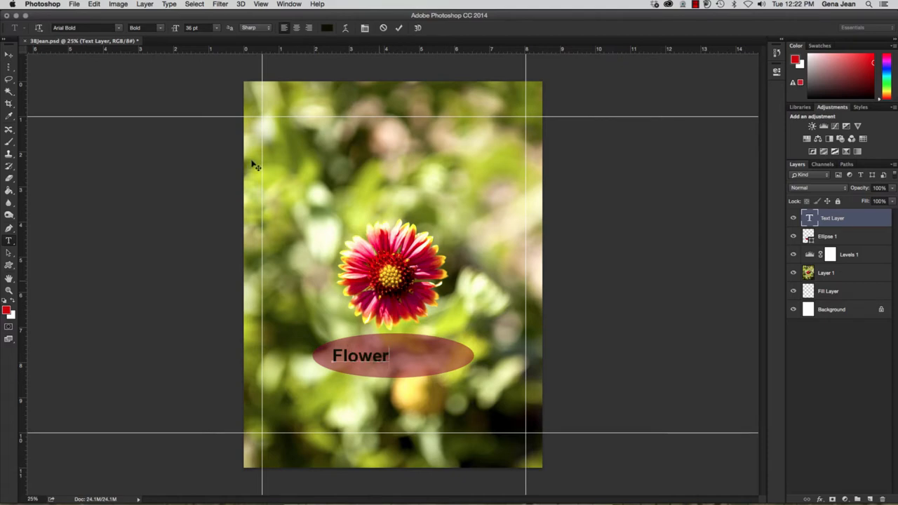
pyautogui.click(9, 55)
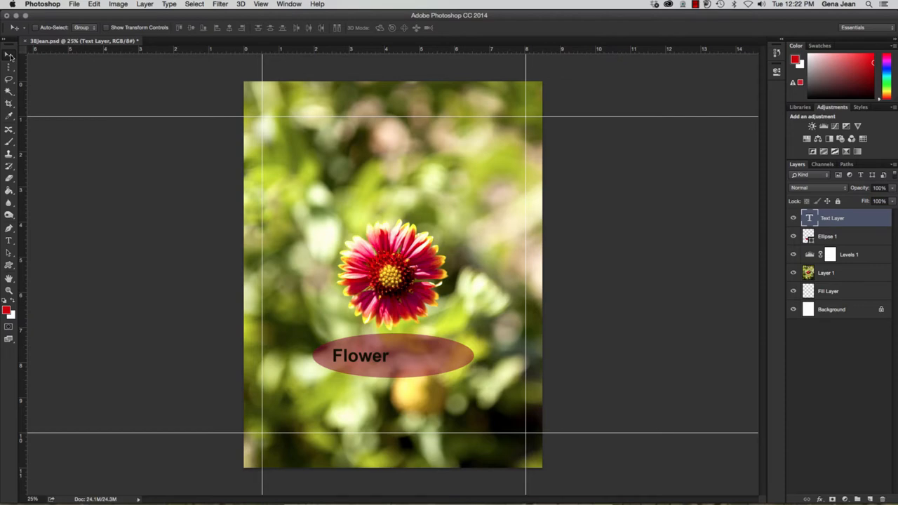
# Center-align the "Flower" text and move it about 1.71 in horizontally to the middle of the ellipse.
pyautogui.click(10, 241)
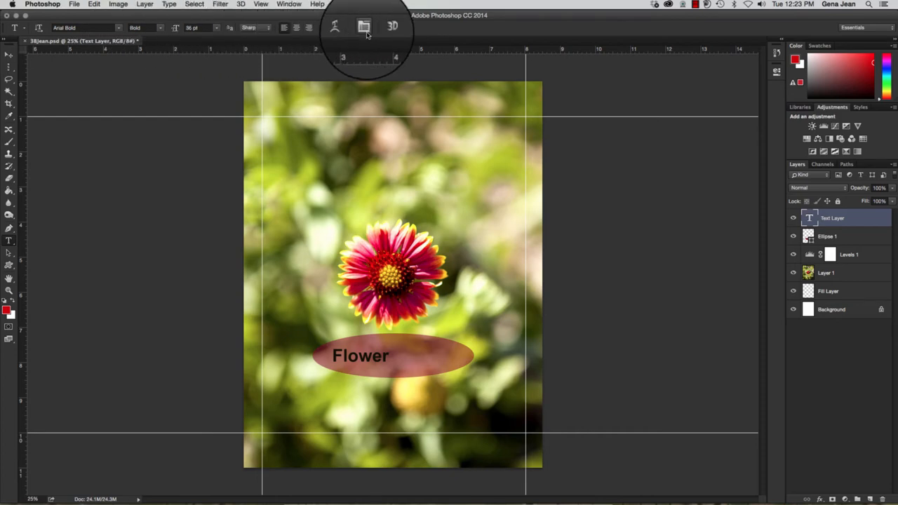
pyautogui.click(297, 29)
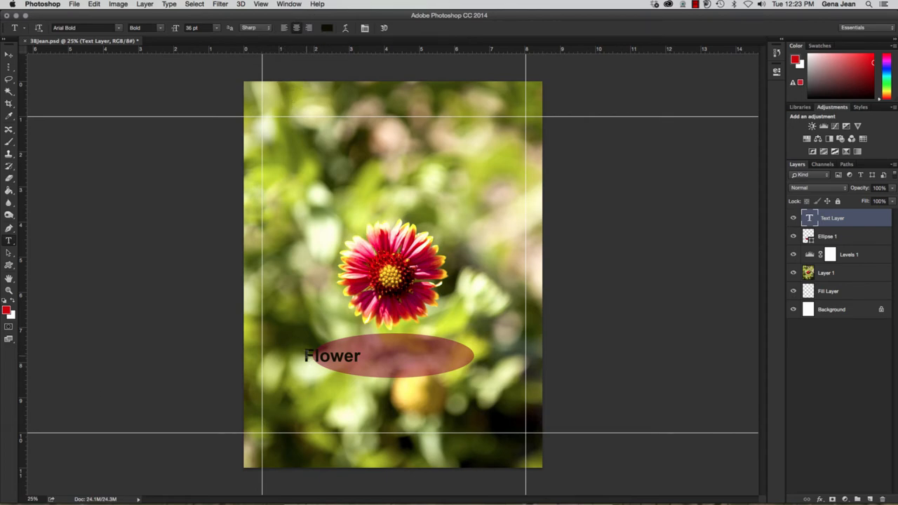
pyautogui.click(7, 55)
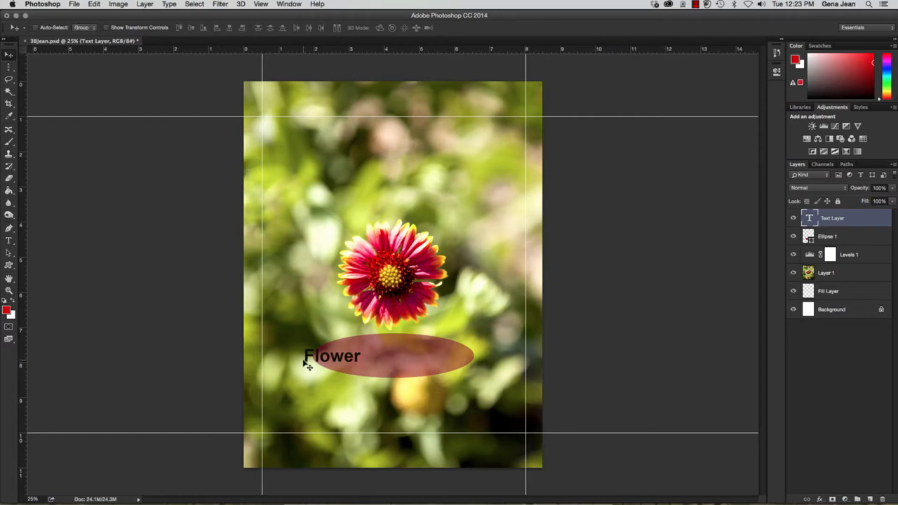
pyautogui.moveTo(343, 359); pyautogui.dragTo(398, 360)
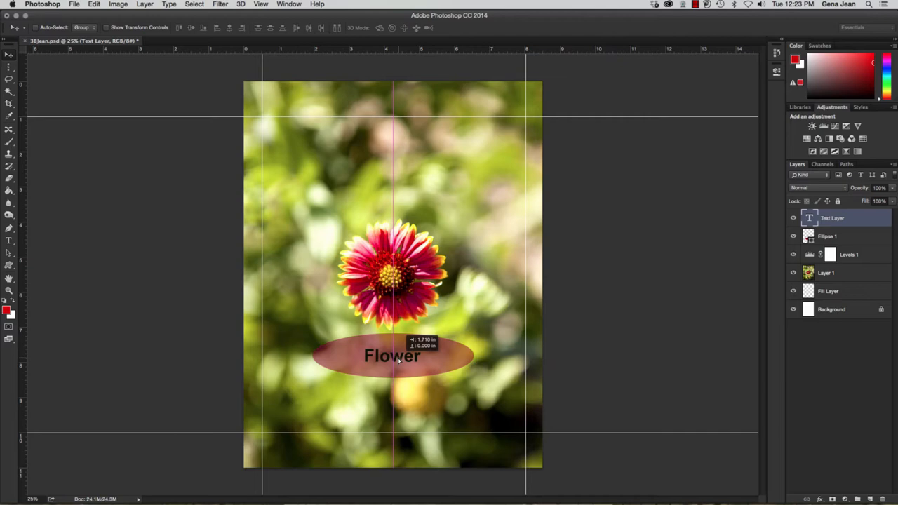
pyautogui.moveTo(399, 359); pyautogui.dragTo(399, 359)
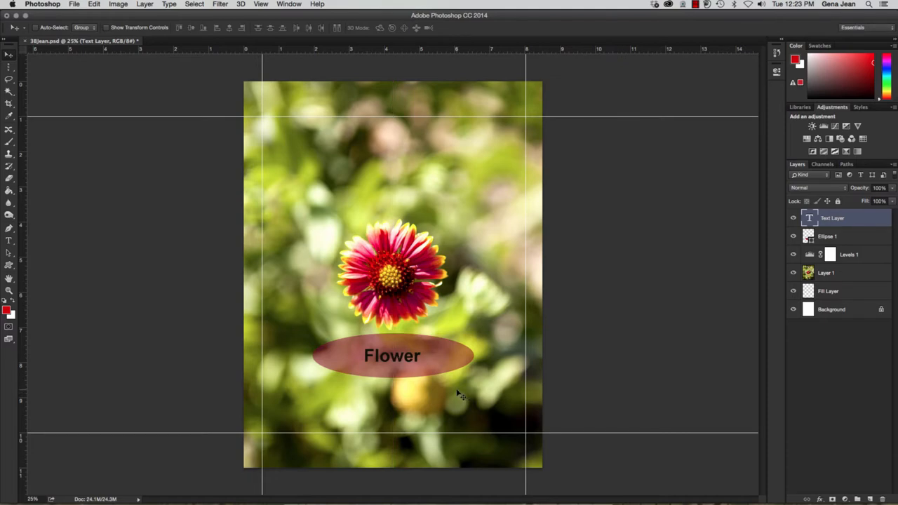
# Change the font of the "Flower" text to Calisto MT Italic and commit the edit.
pyautogui.click(9, 242)
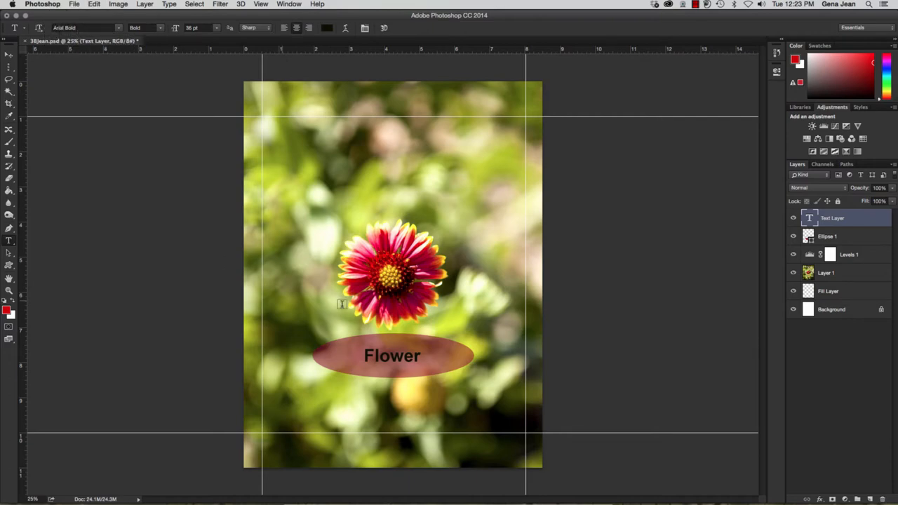
pyautogui.click(364, 356)
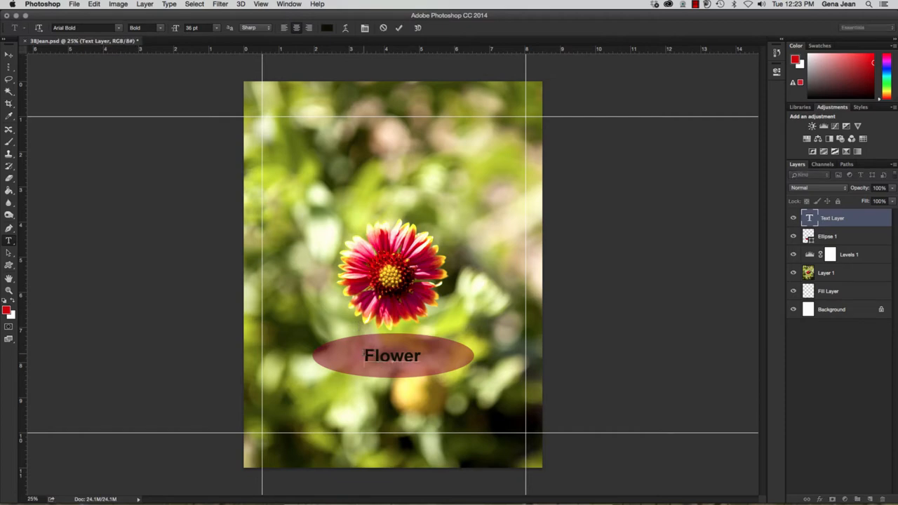
pyautogui.moveTo(364, 356); pyautogui.dragTo(421, 357)
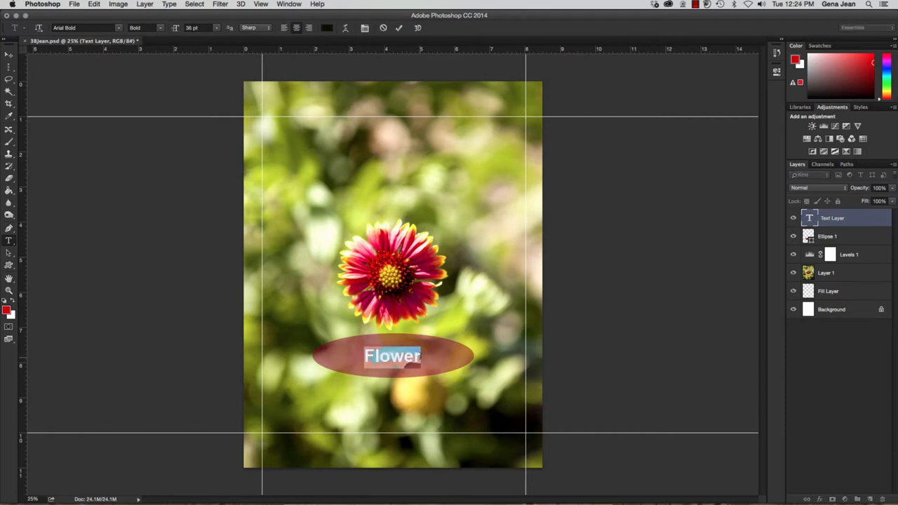
pyautogui.click(119, 29)
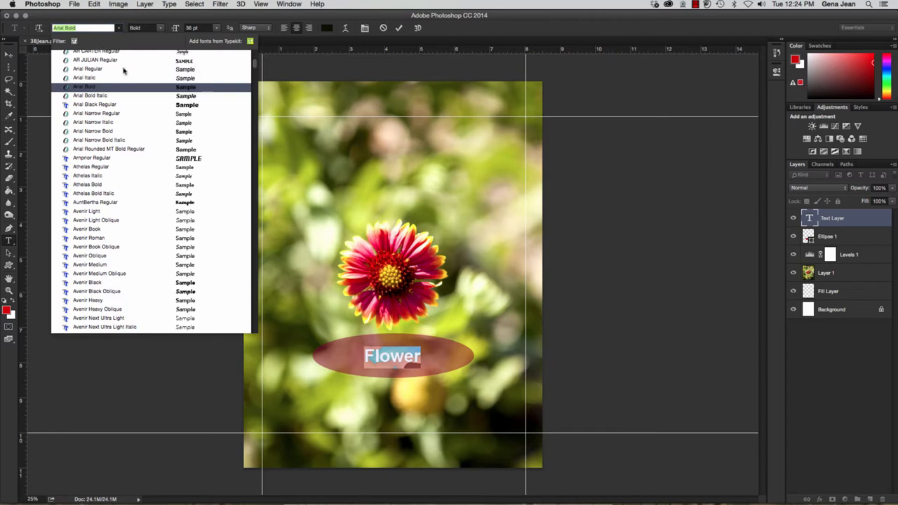
pyautogui.scroll(8, 148, 146)
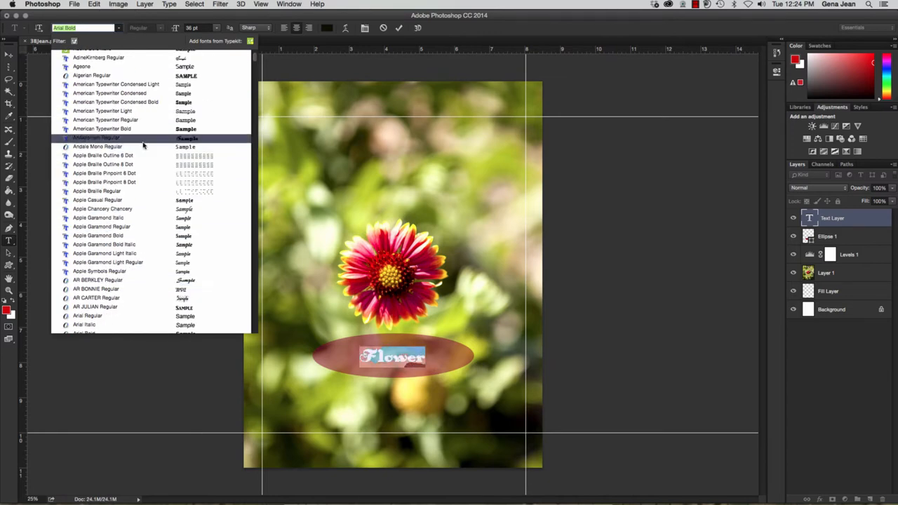
pyautogui.scroll(3, 146, 146)
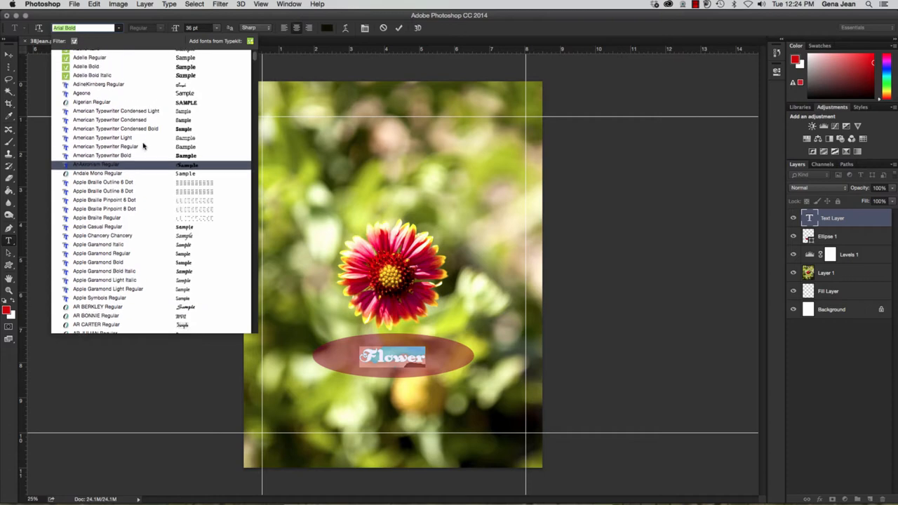
pyautogui.scroll(2, 143, 146)
pyautogui.scroll(-4, 143, 146)
pyautogui.scroll(-12, 143, 146)
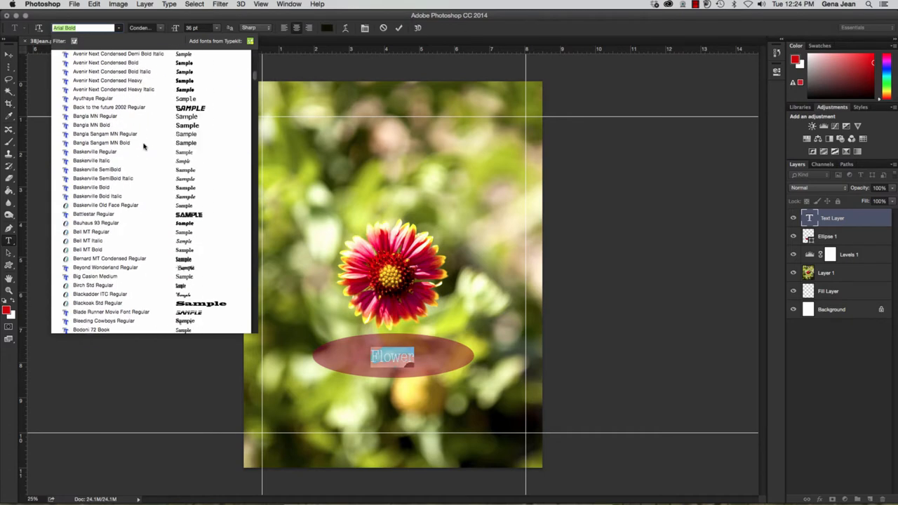
pyautogui.scroll(-4, 143, 146)
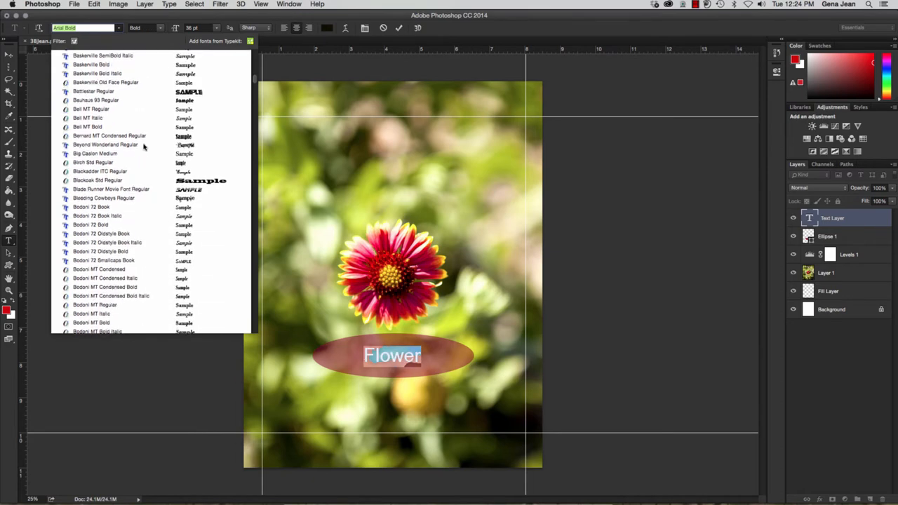
pyautogui.scroll(-2, 143, 146)
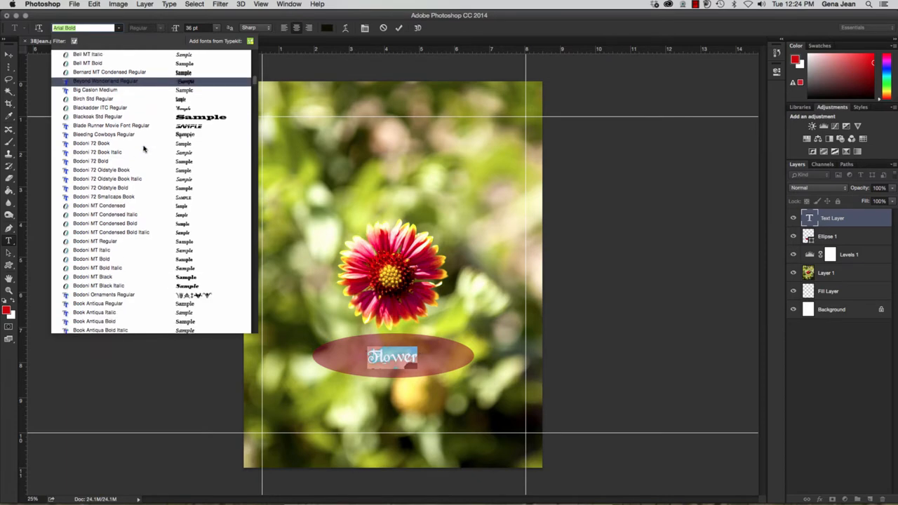
pyautogui.scroll(-6, 143, 148)
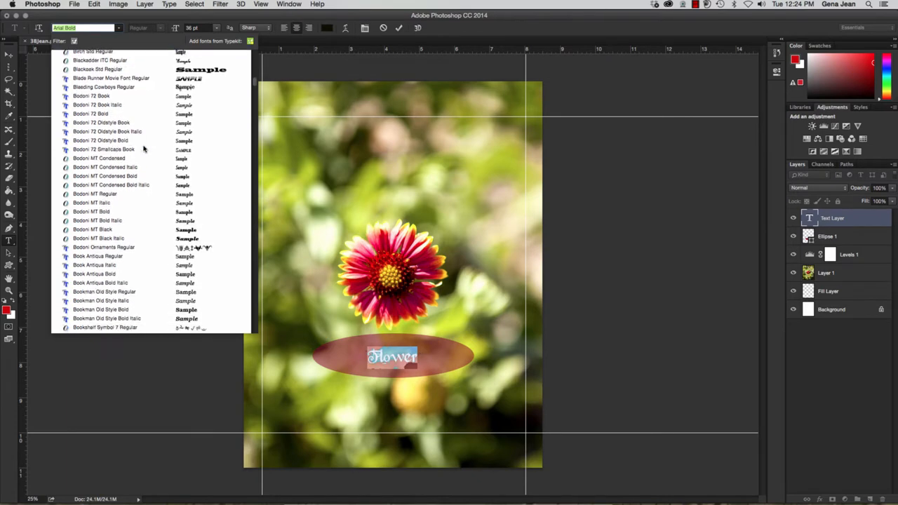
pyautogui.scroll(-1, 143, 147)
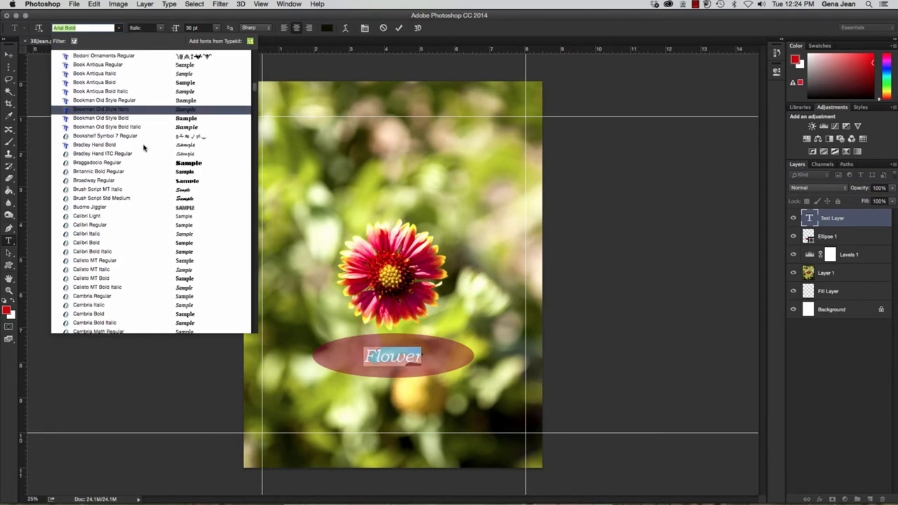
pyautogui.click(116, 270)
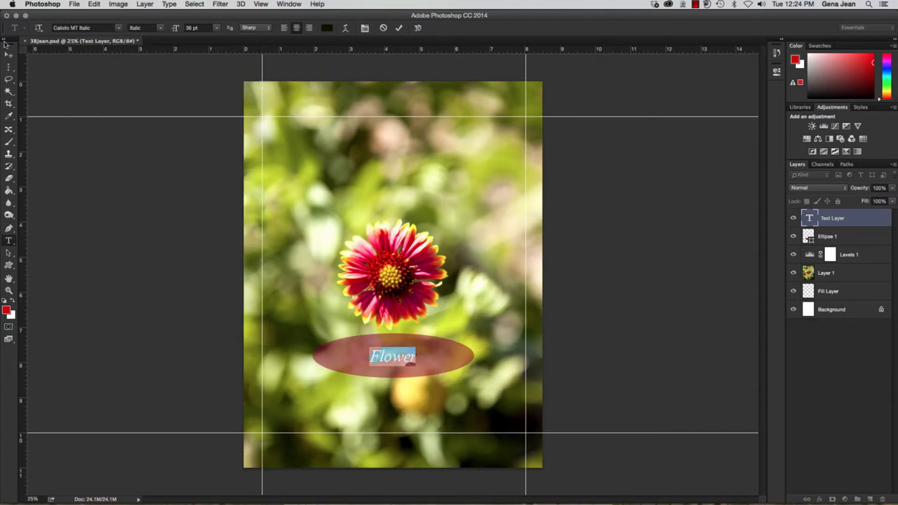
pyautogui.click(9, 56)
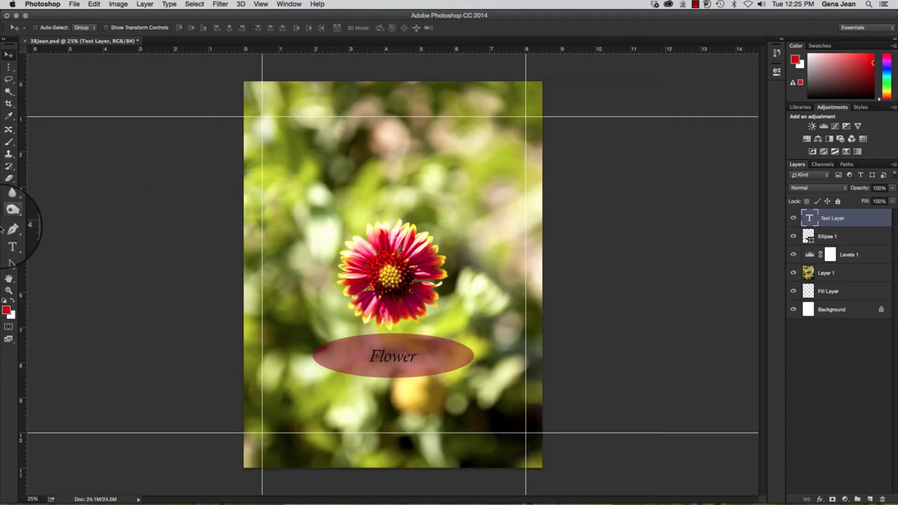
# Add a new text layer with the author's name near the lower-right corner of the margin guides.
pyautogui.click(10, 241)
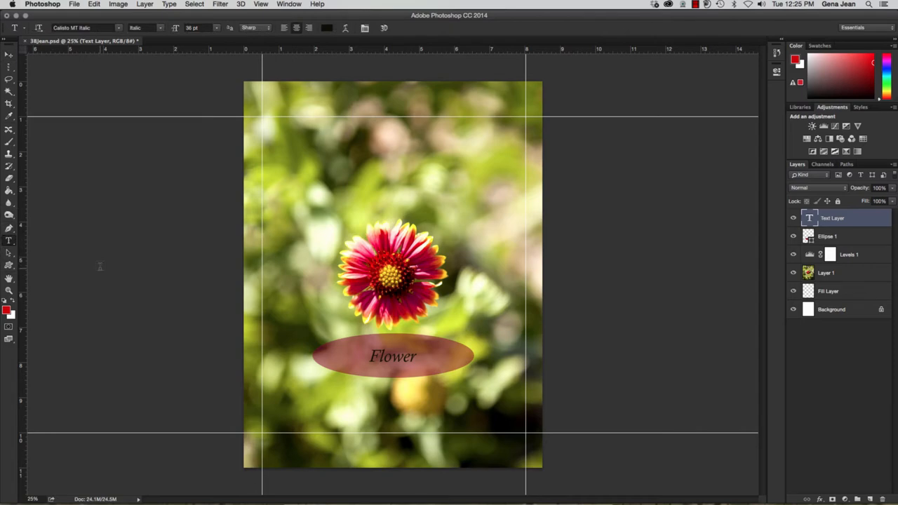
pyautogui.click(468, 428)
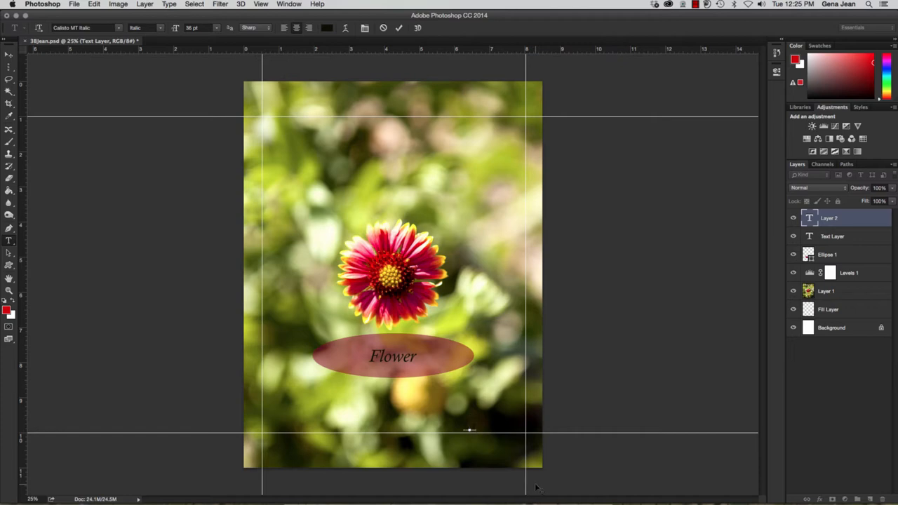
pyautogui.write('eana J')
# Color the author's name text yellow and move it into the lower-right corner formed by the margin guides.
pyautogui.moveTo(495, 421); pyautogui.dragTo(442, 421)
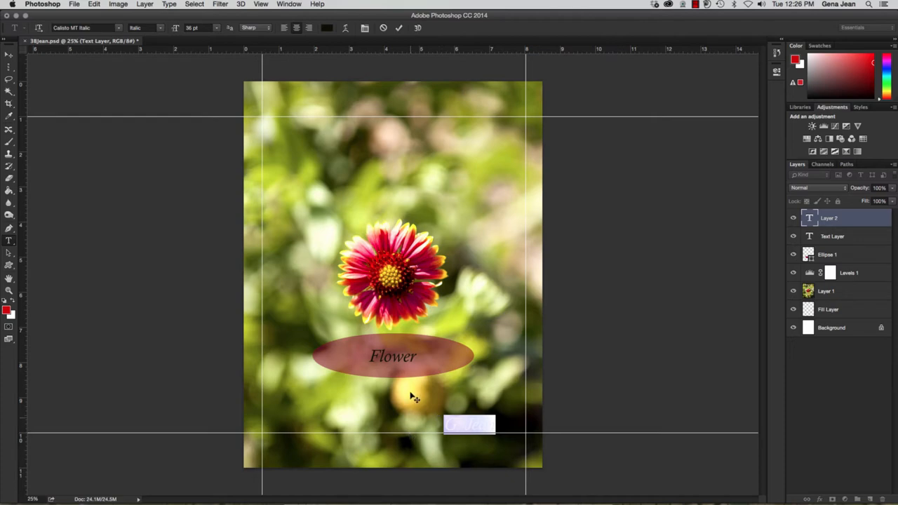
pyautogui.click(327, 28)
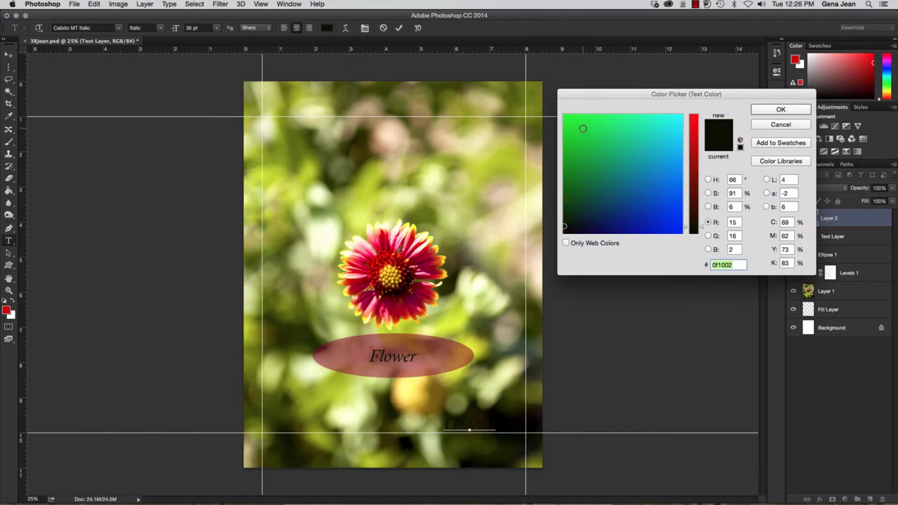
pyautogui.click(582, 128)
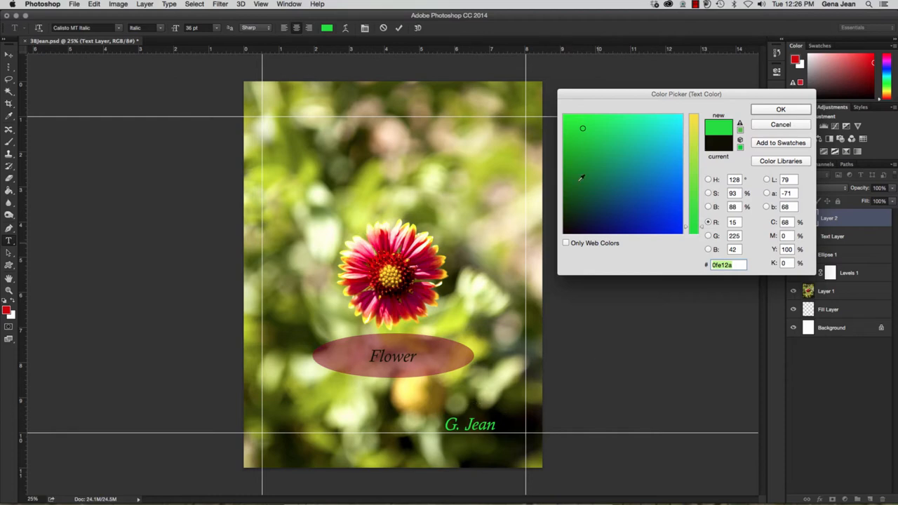
pyautogui.click(694, 131)
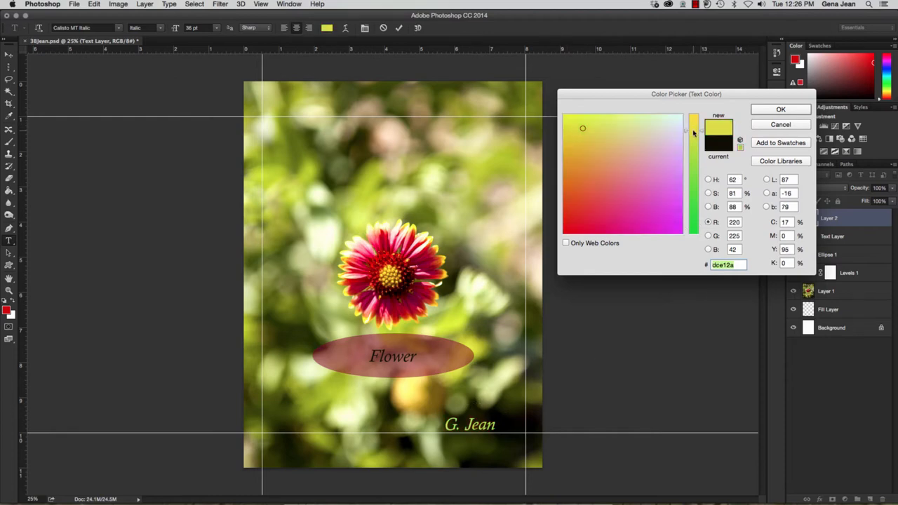
pyautogui.moveTo(694, 128); pyautogui.dragTo(695, 127)
pyautogui.click(798, 108)
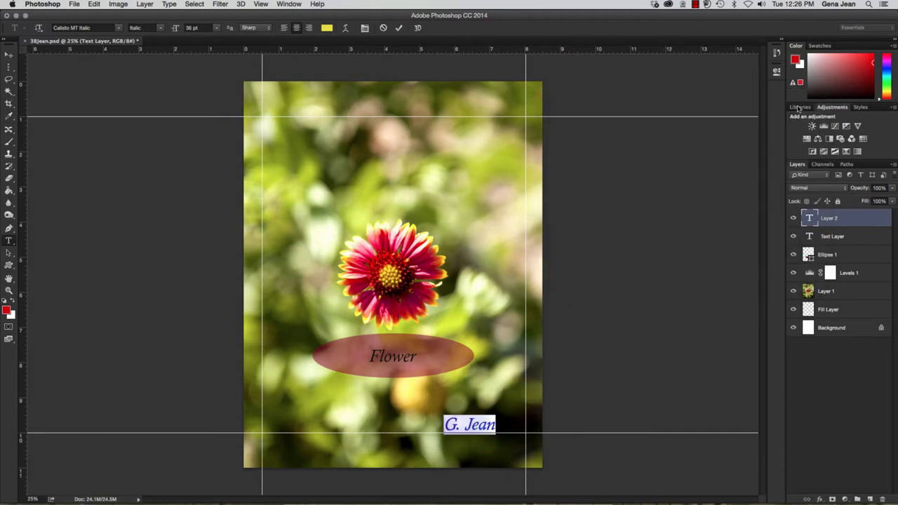
pyautogui.click(8, 55)
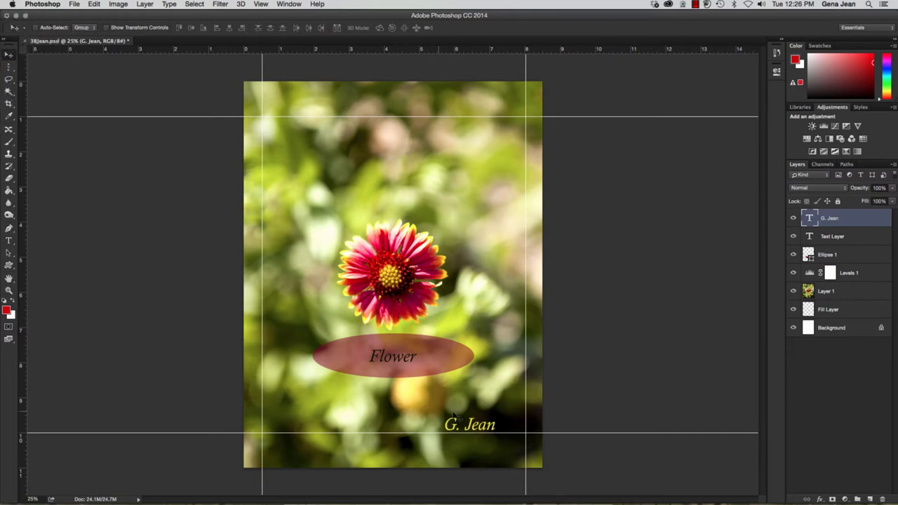
pyautogui.moveTo(491, 433); pyautogui.dragTo(518, 432)
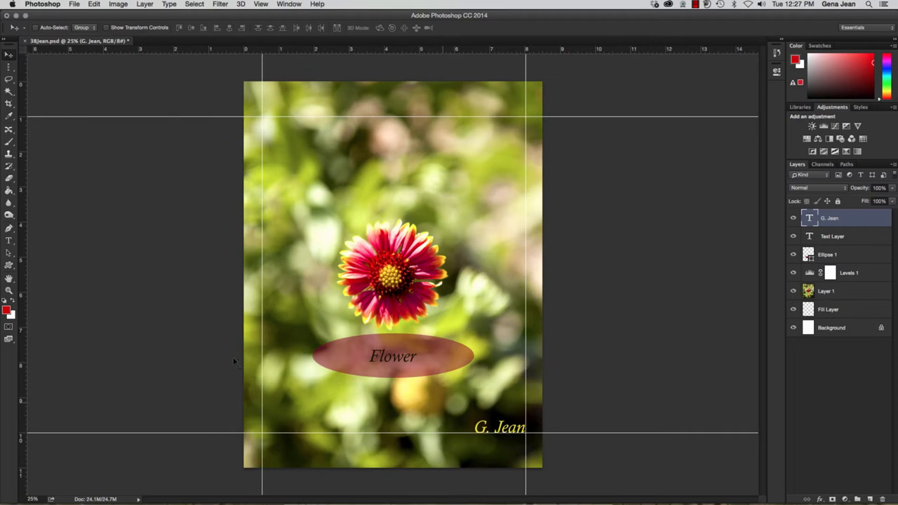
# Reduce the author's name text to 18 pt and move it back against the right margin guide at the lower corner.
pyautogui.click(9, 240)
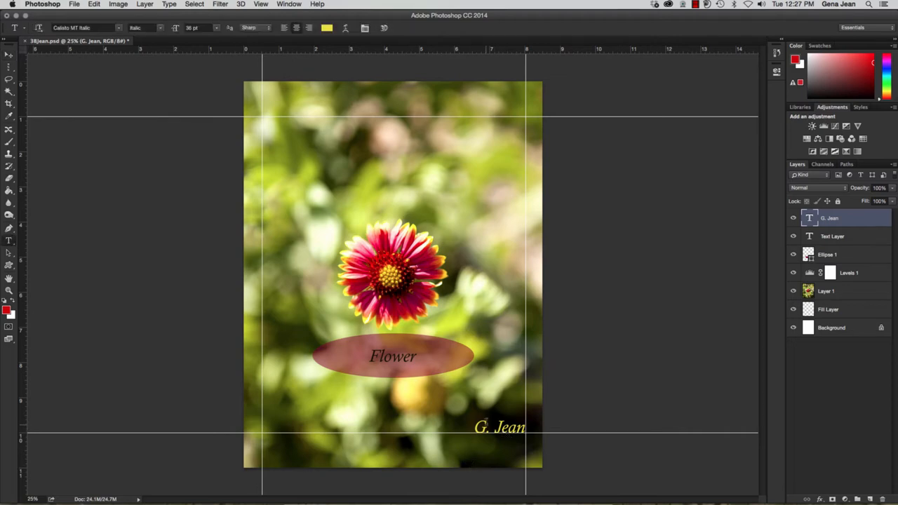
pyautogui.tripleClick(496, 427)
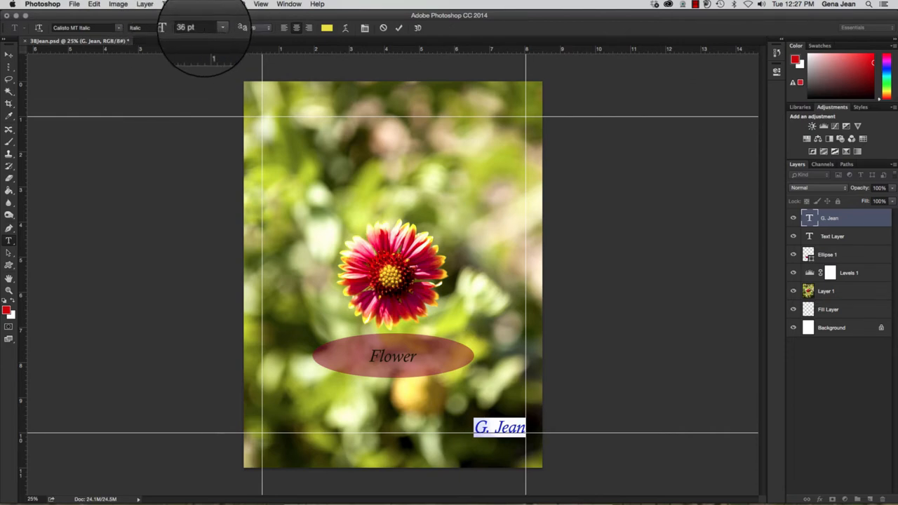
pyautogui.click(218, 30)
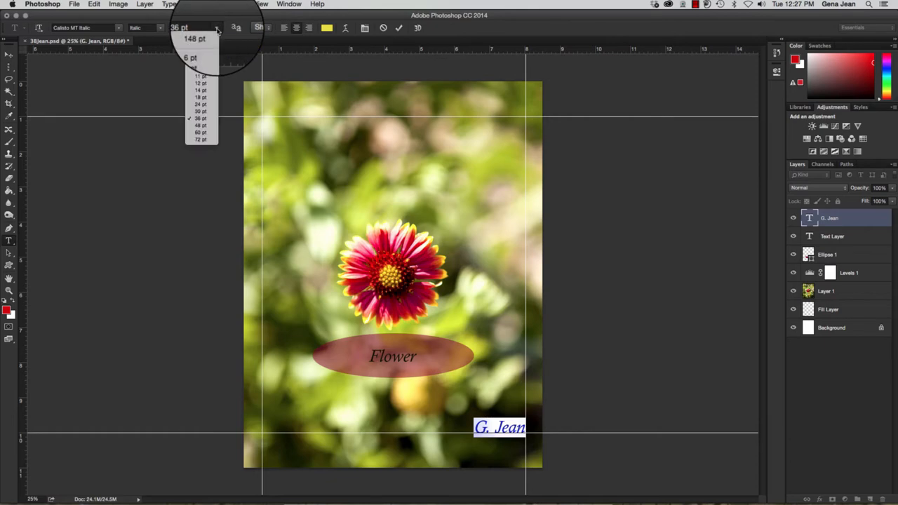
pyautogui.click(214, 99)
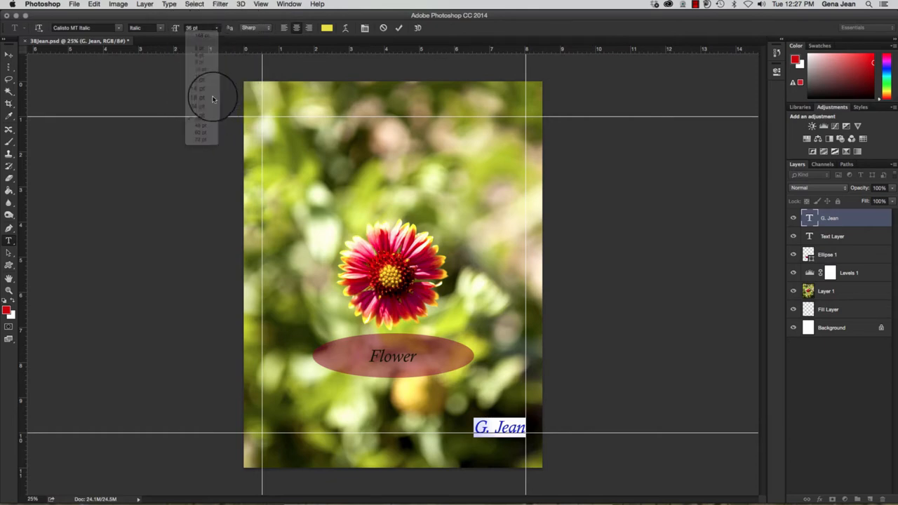
pyautogui.click(7, 55)
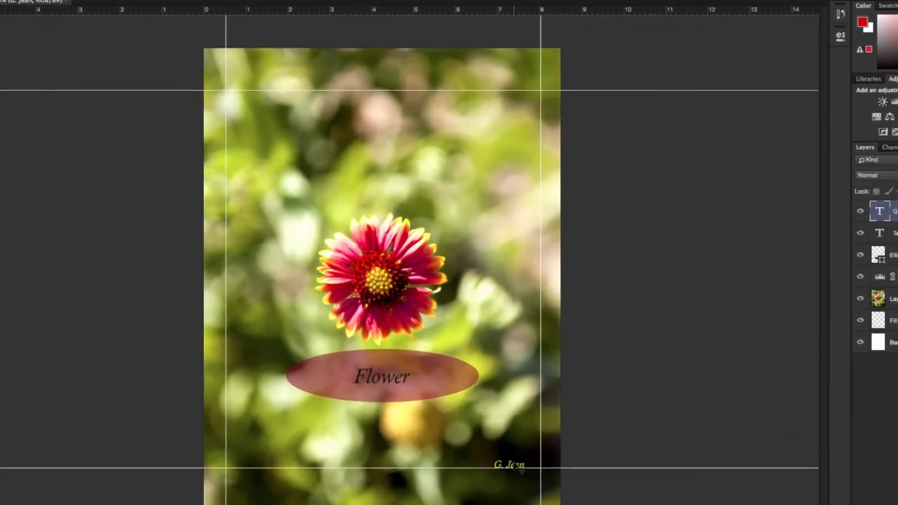
pyautogui.moveTo(505, 431); pyautogui.dragTo(516, 432)
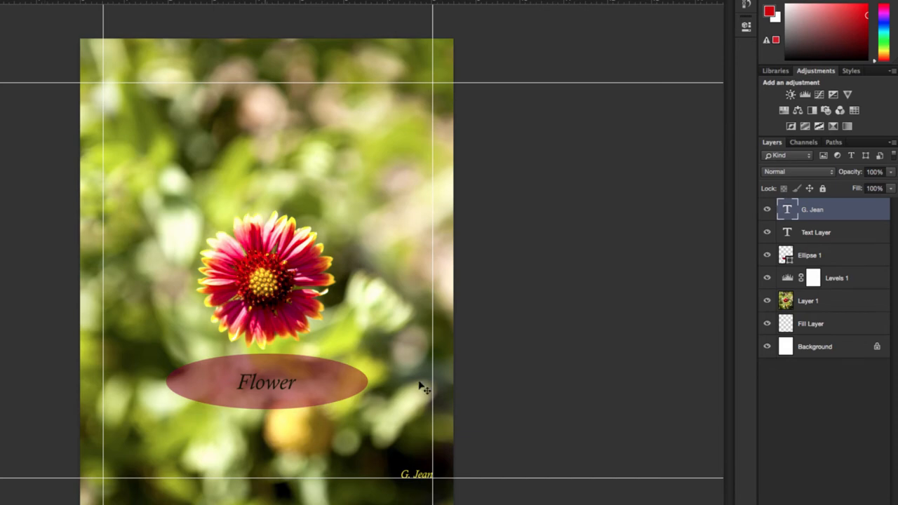
# Rename the layer "Text Layer" to "Flower".
pyautogui.click(845, 233)
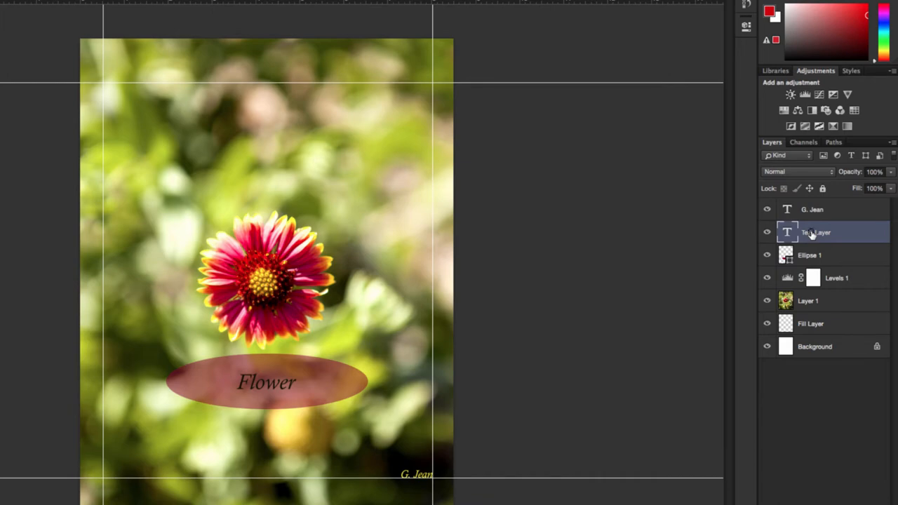
pyautogui.doubleClick(814, 232)
pyautogui.write('Flower')
pyautogui.press('Return')
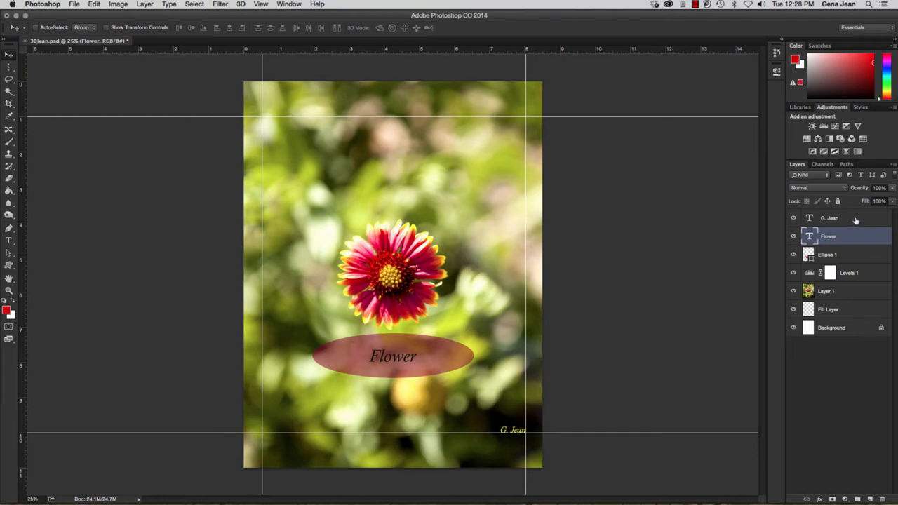
# Select the author's name layer and ready the Custom Shape tool with the copyright symbol as its shape.
pyautogui.click(856, 220)
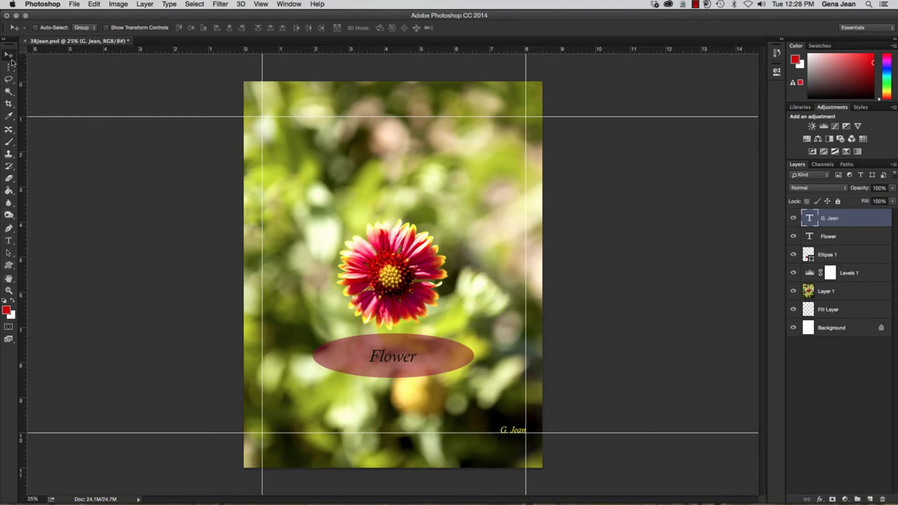
pyautogui.click(11, 264)
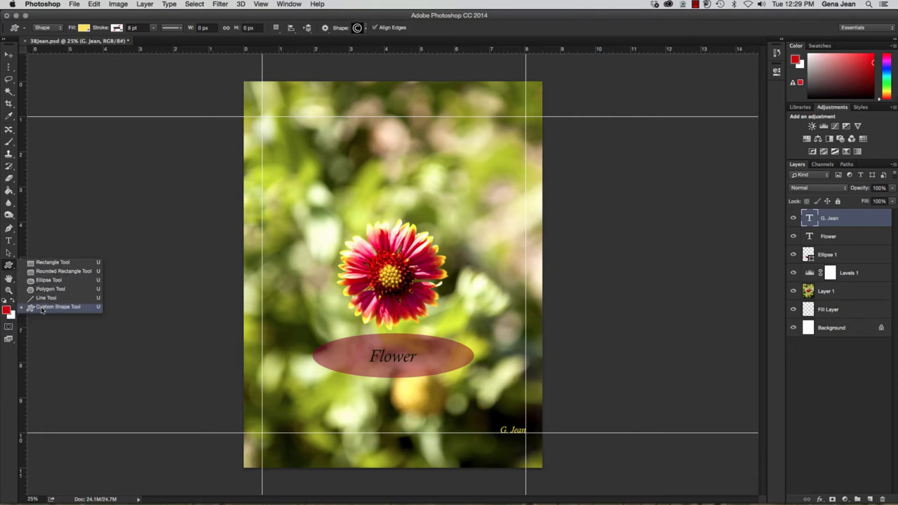
pyautogui.click(42, 309)
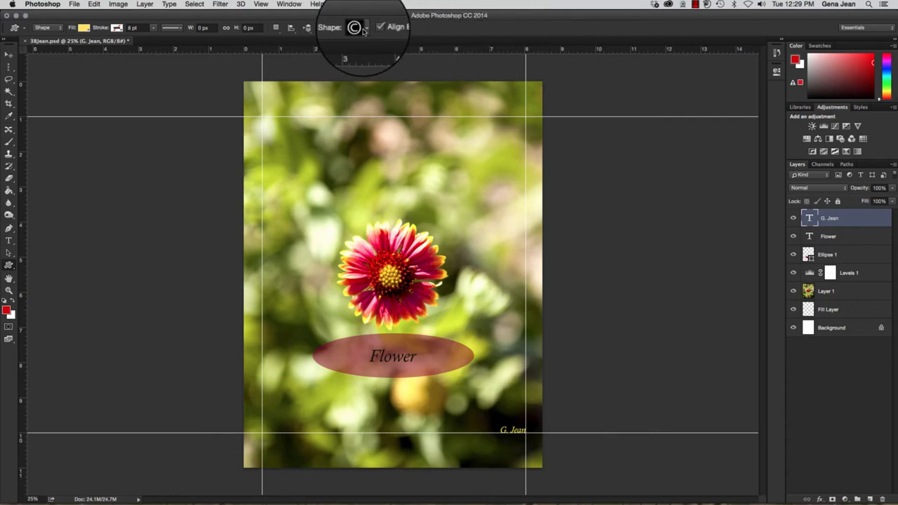
pyautogui.click(365, 30)
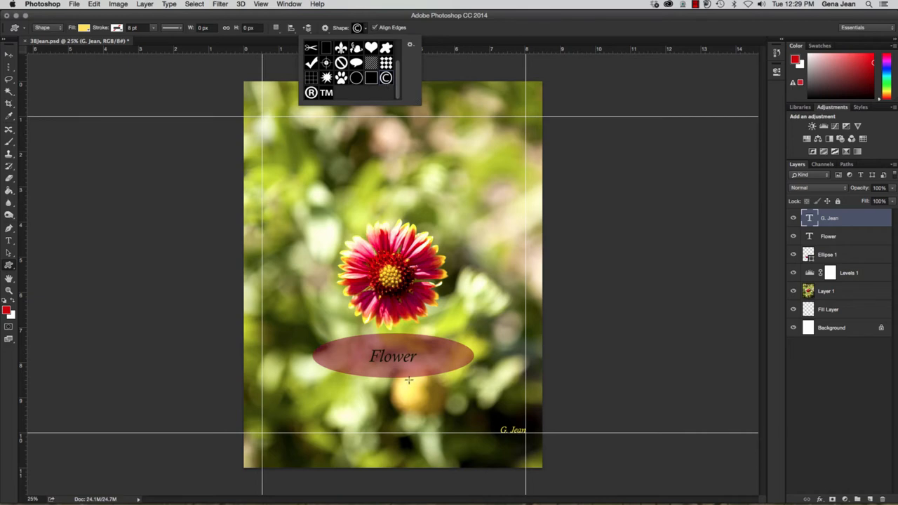
pyautogui.click(477, 421)
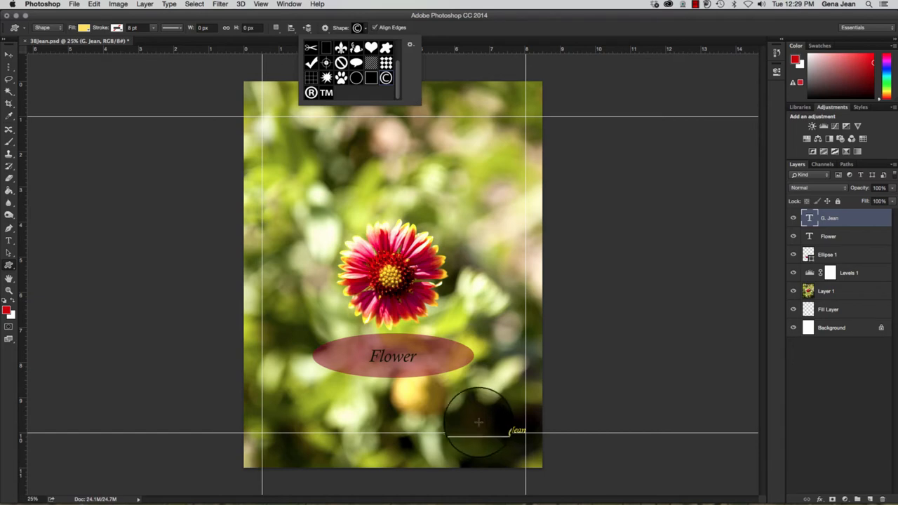
pyautogui.click(480, 426)
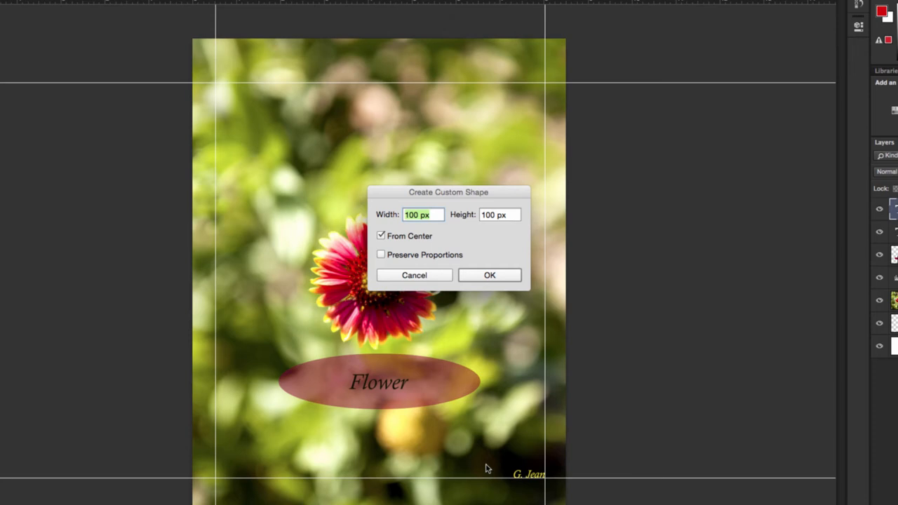
pyautogui.click(413, 276)
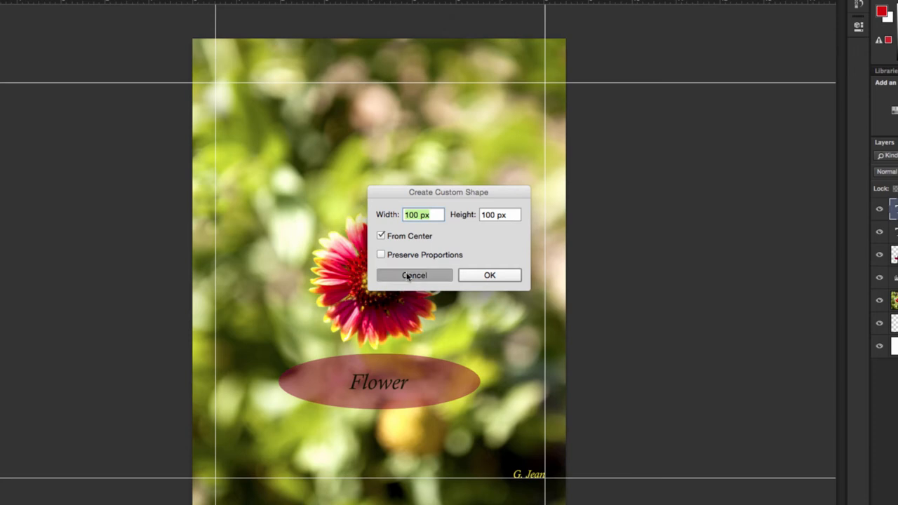
pyautogui.moveTo(414, 127); pyautogui.dragTo(440, 150)
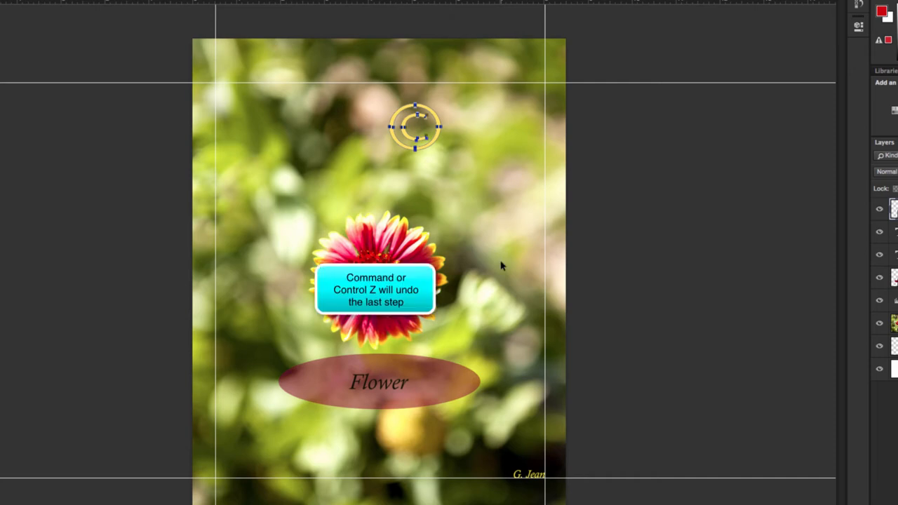
pyautogui.hotkey('ctrl', 'z')
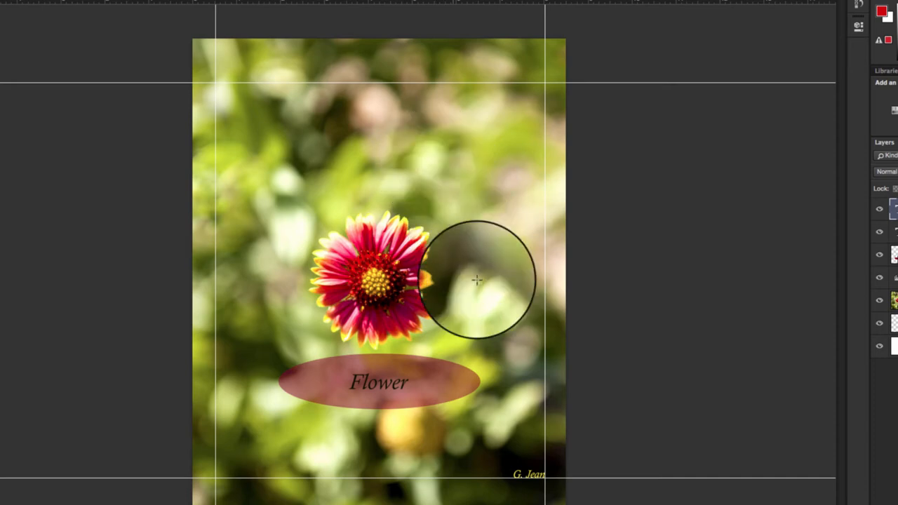
# Create a copyright symbol 125 px wide and 125 px high, drawn from its center, beside the author's name.
pyautogui.click(485, 469)
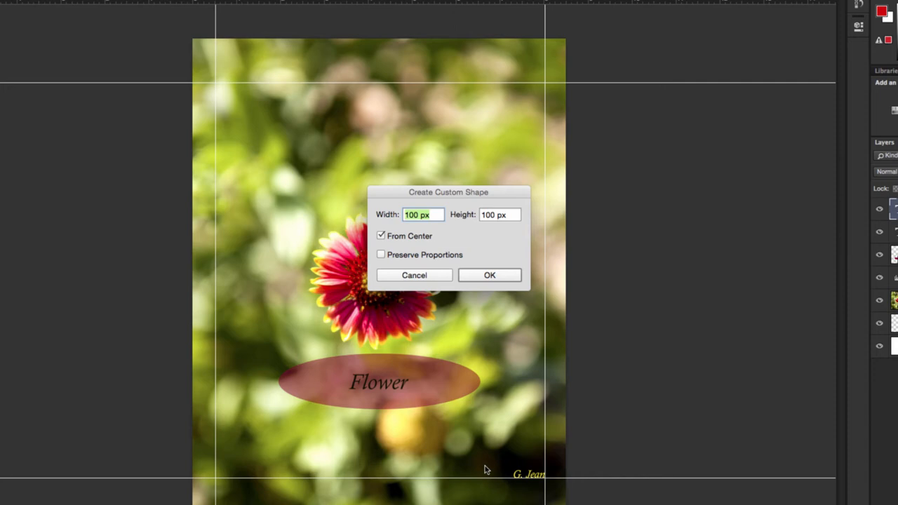
pyautogui.write('125 px')
pyautogui.moveTo(484, 215); pyautogui.dragTo(494, 215)
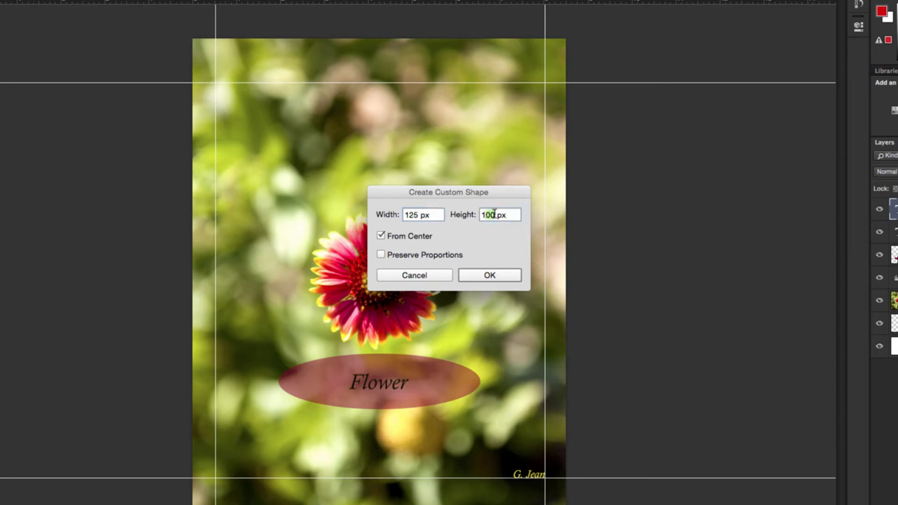
pyautogui.write('125')
pyautogui.click(382, 237)
pyautogui.click(382, 237)
pyautogui.click(480, 279)
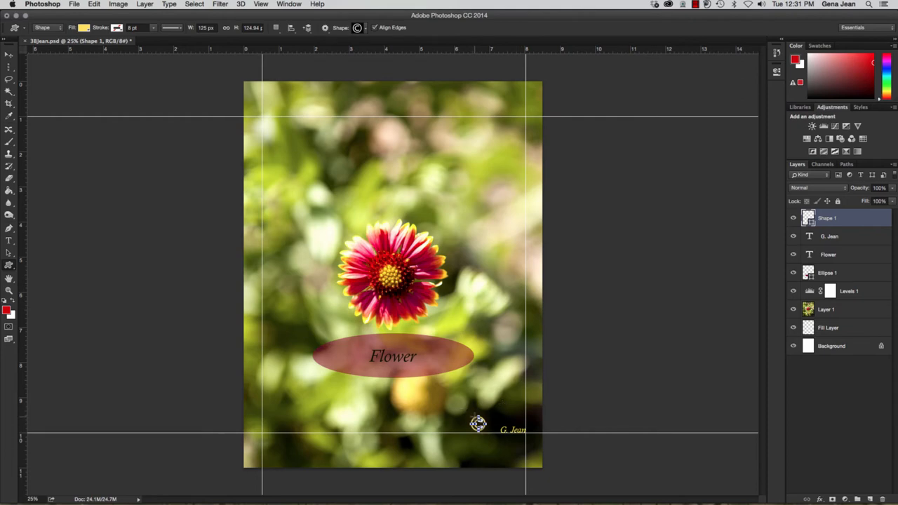
# Fill the copyright symbol with RGB Yellow and move it onto the lower margin guide close to the author's name.
pyautogui.click(84, 30)
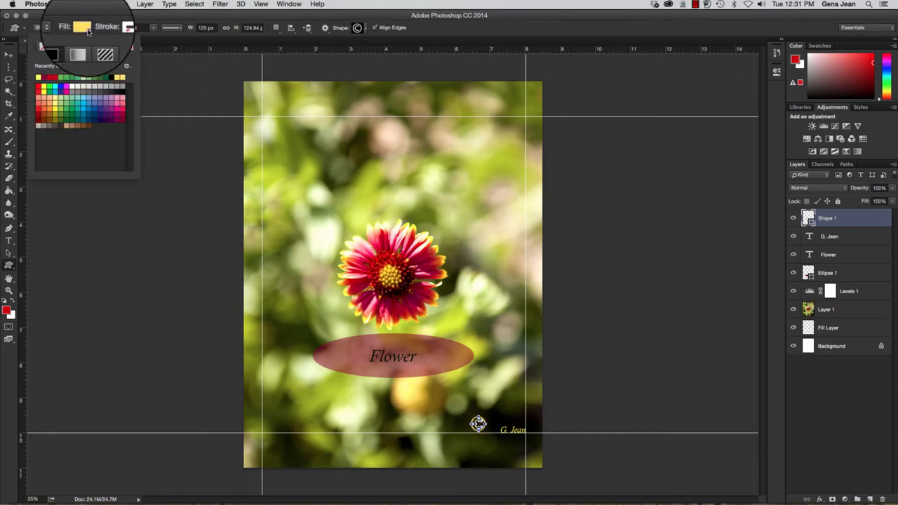
pyautogui.click(63, 102)
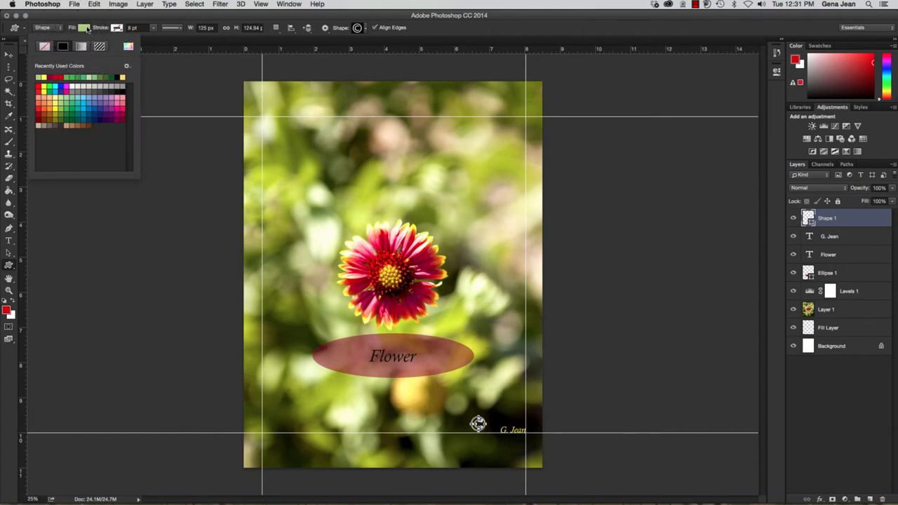
pyautogui.click(66, 87)
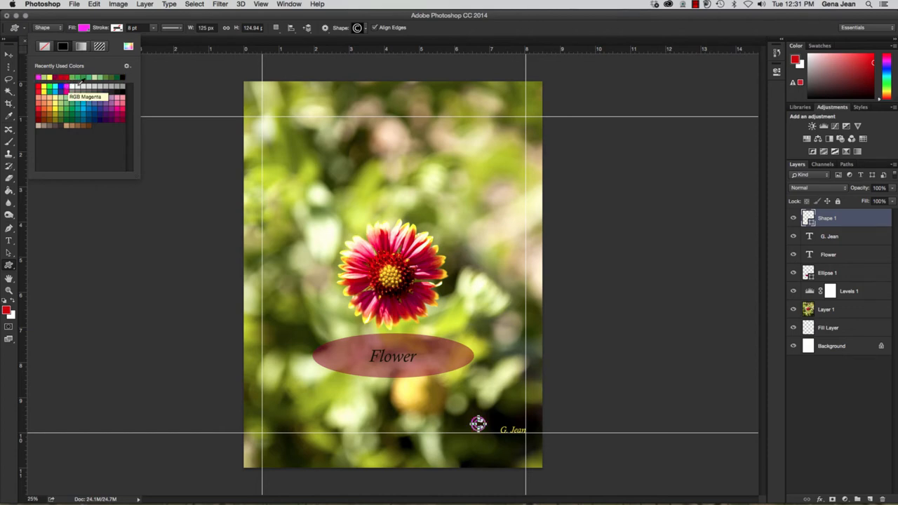
pyautogui.click(44, 86)
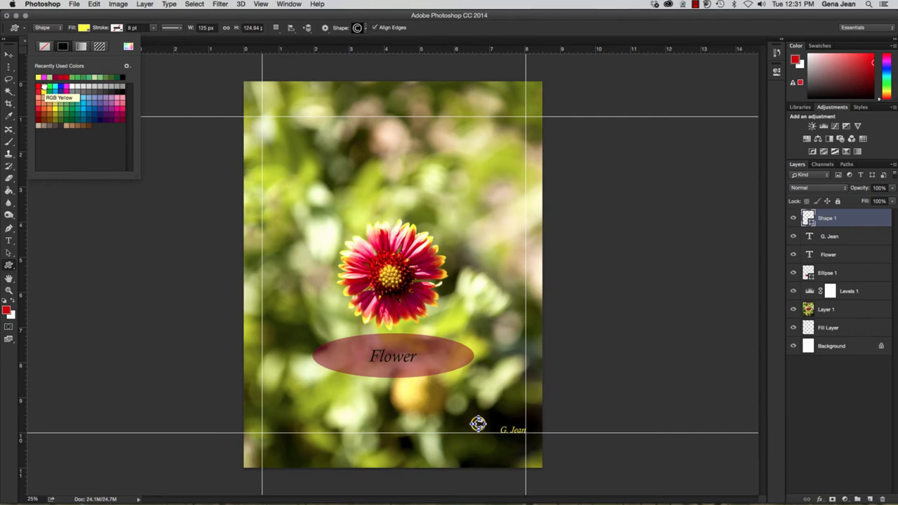
pyautogui.click(8, 54)
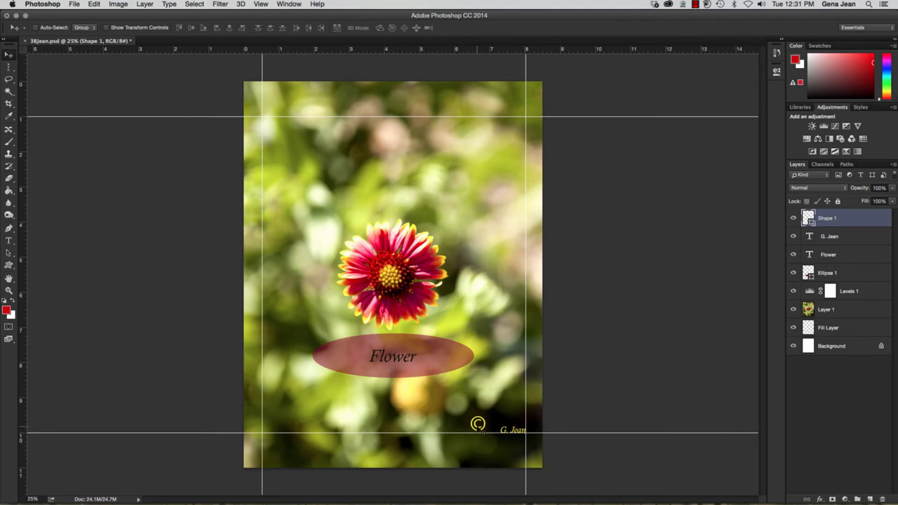
pyautogui.moveTo(479, 425); pyautogui.dragTo(488, 433)
# Set the opacity of both the copyright symbol layer and the author's name layer to 50%.
pyautogui.click(893, 188)
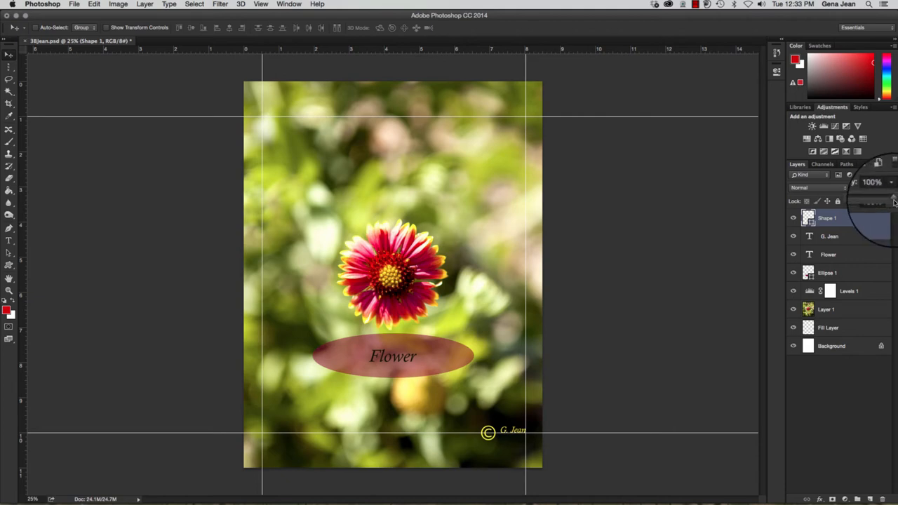
pyautogui.moveTo(893, 202); pyautogui.dragTo(871, 201)
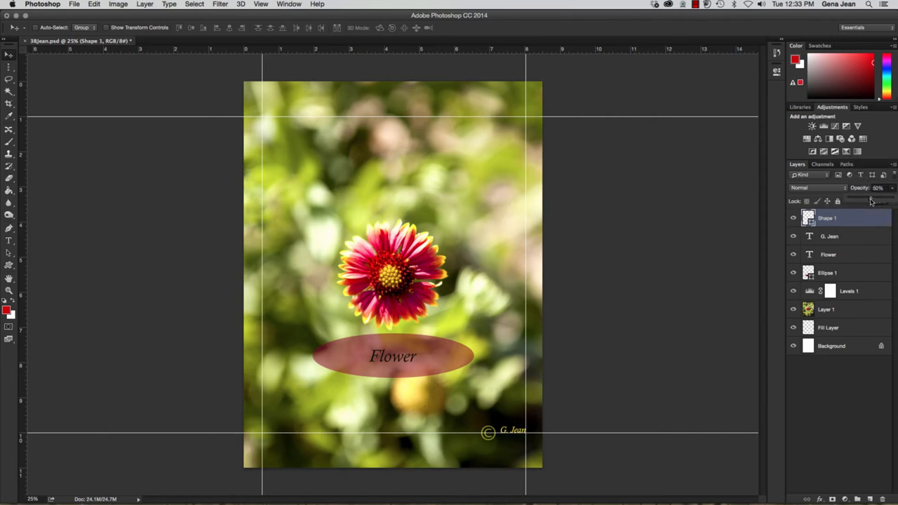
pyautogui.click(849, 236)
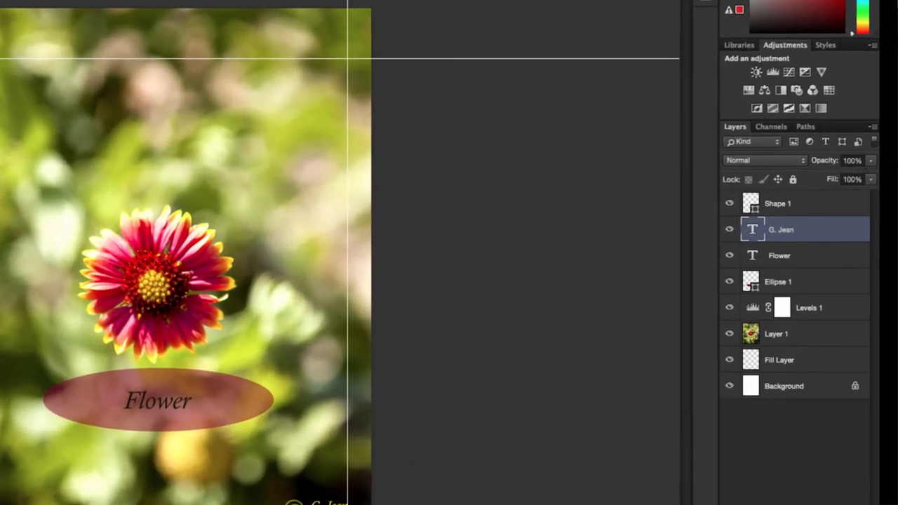
pyautogui.click(882, 188)
pyautogui.write('50')
pyautogui.press('Return')
# Rename the layer "Shape 1" to "copyright".
pyautogui.click(779, 204)
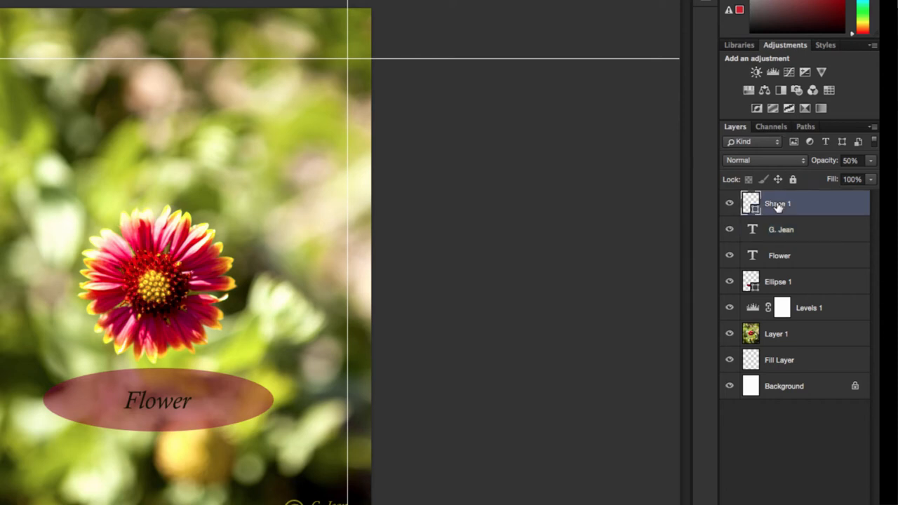
pyautogui.doubleClick(777, 204)
pyautogui.write('copyright')
pyautogui.press('Return')
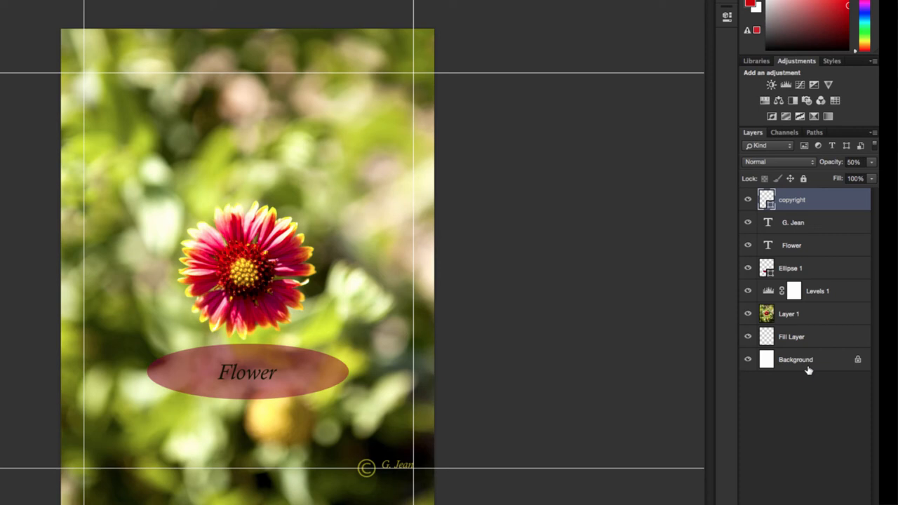
# Inspect individual layers by selecting them and briefly hiding and reshowing the copyright, author's name and Flower layers.
pyautogui.click(826, 271)
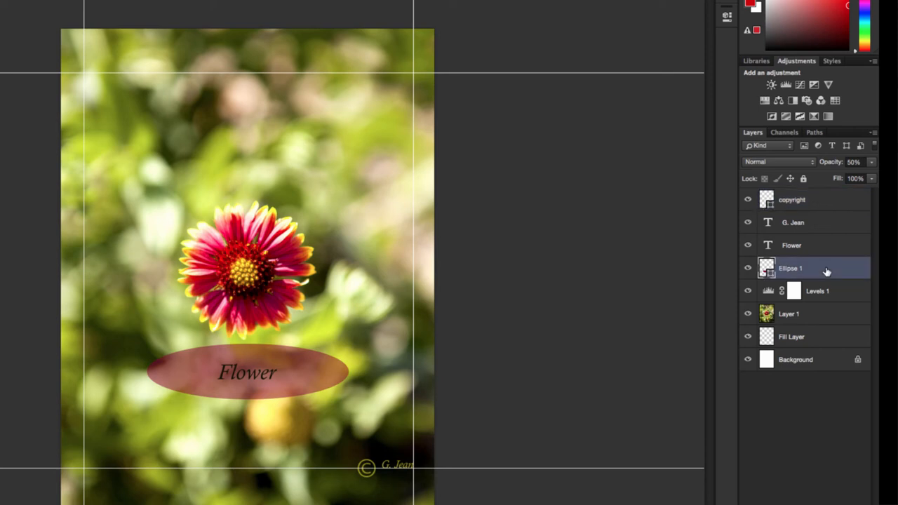
pyautogui.click(823, 248)
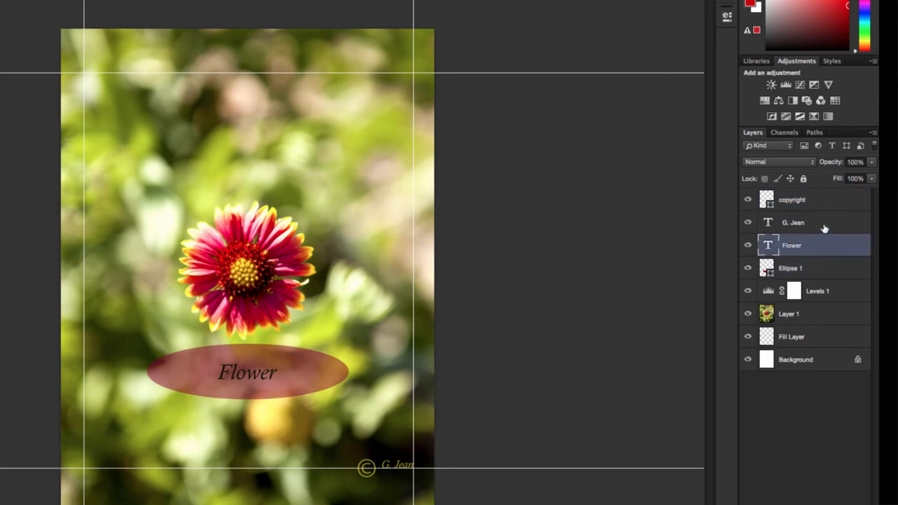
pyautogui.click(827, 203)
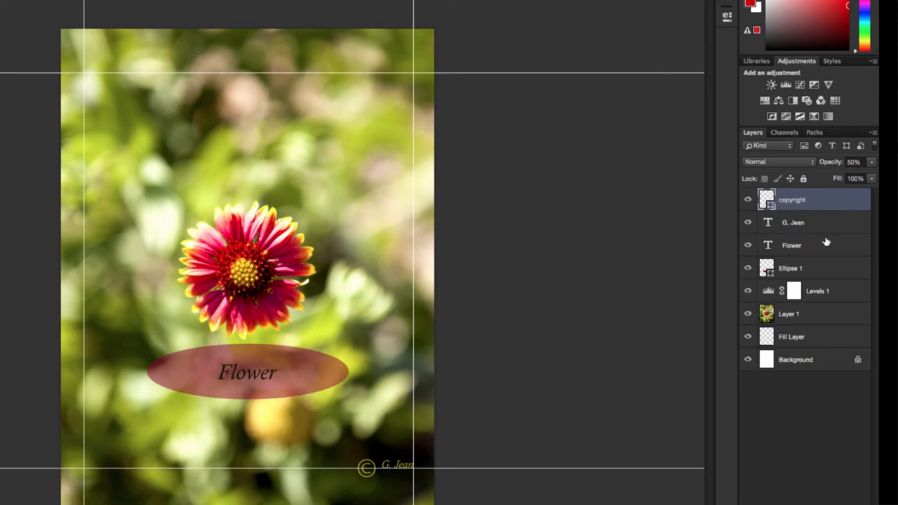
pyautogui.click(825, 321)
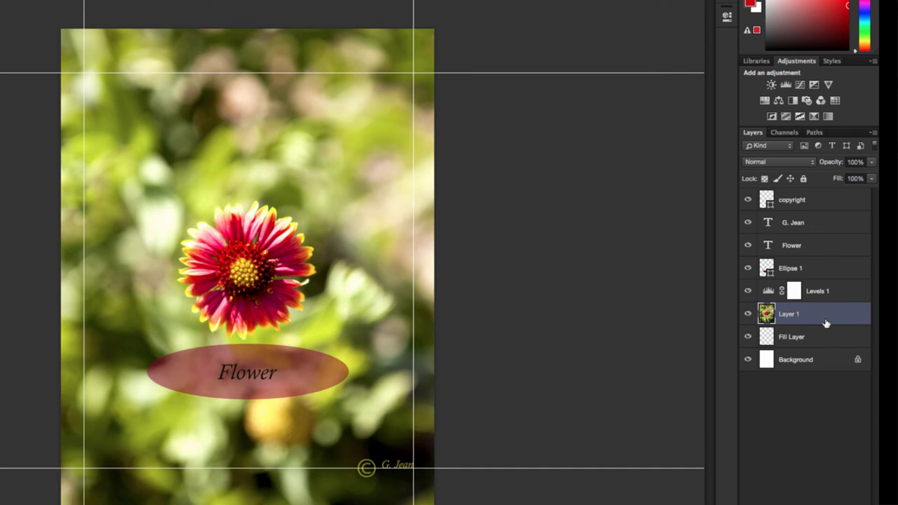
pyautogui.click(748, 200)
pyautogui.click(748, 201)
pyautogui.click(748, 222)
pyautogui.click(749, 224)
pyautogui.click(748, 246)
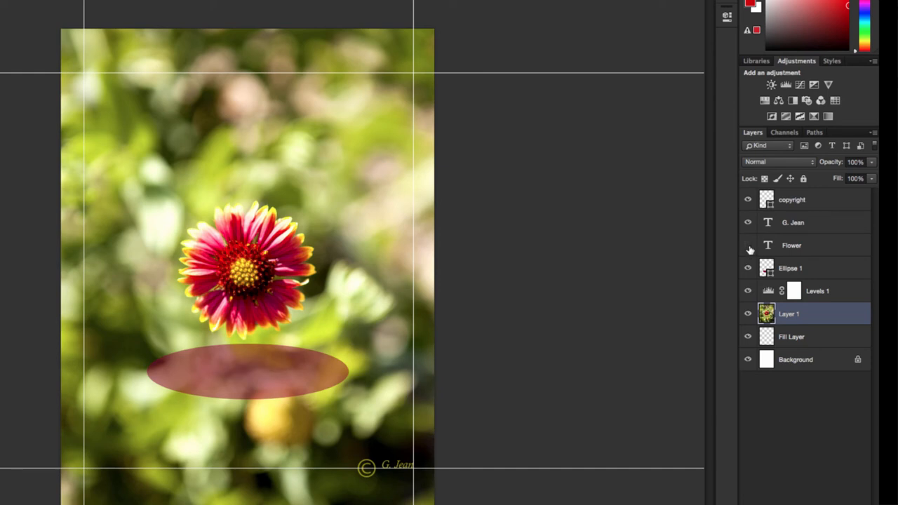
pyautogui.click(748, 246)
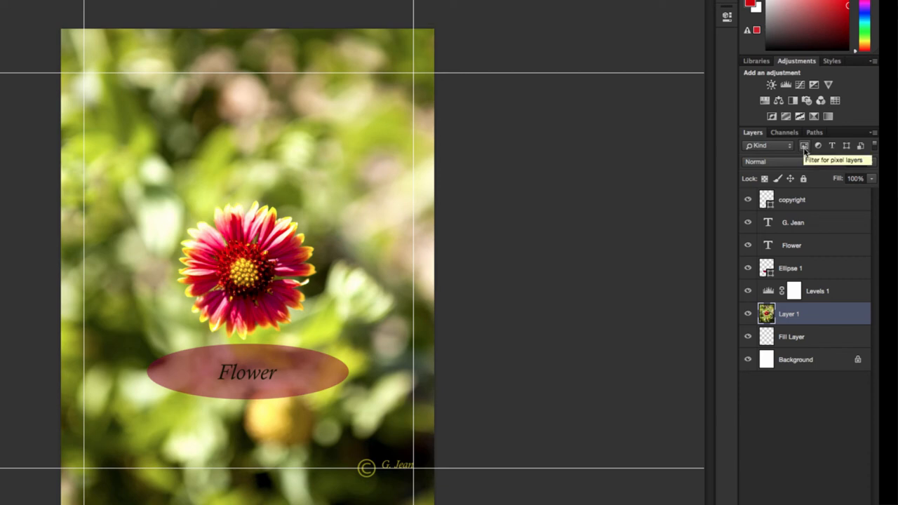
# Filter the layer list in turn for pixel, adjustment, type, shape and smart object layers, clearing each filter before the following one.
pyautogui.click(805, 146)
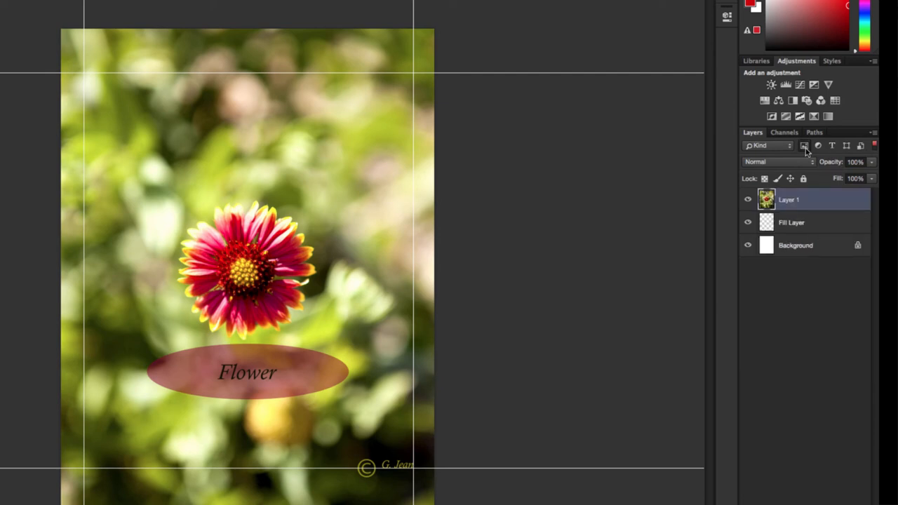
pyautogui.click(805, 147)
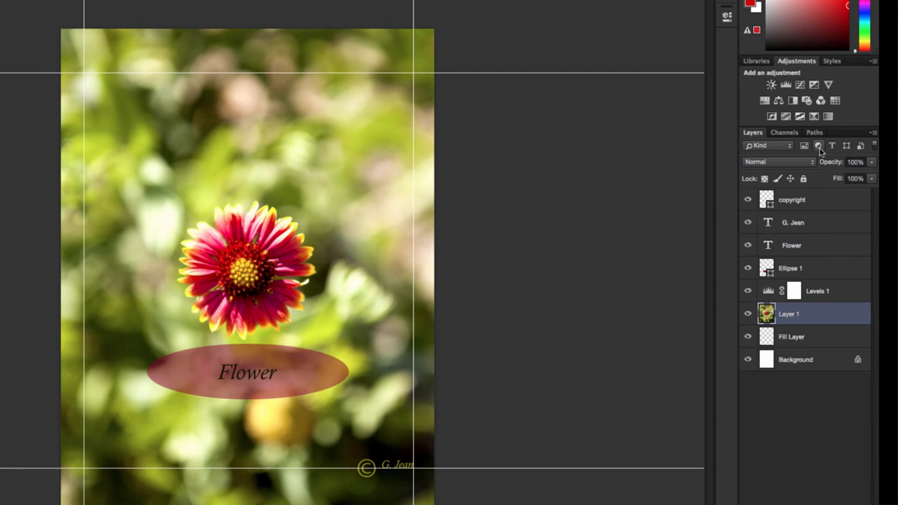
pyautogui.click(818, 146)
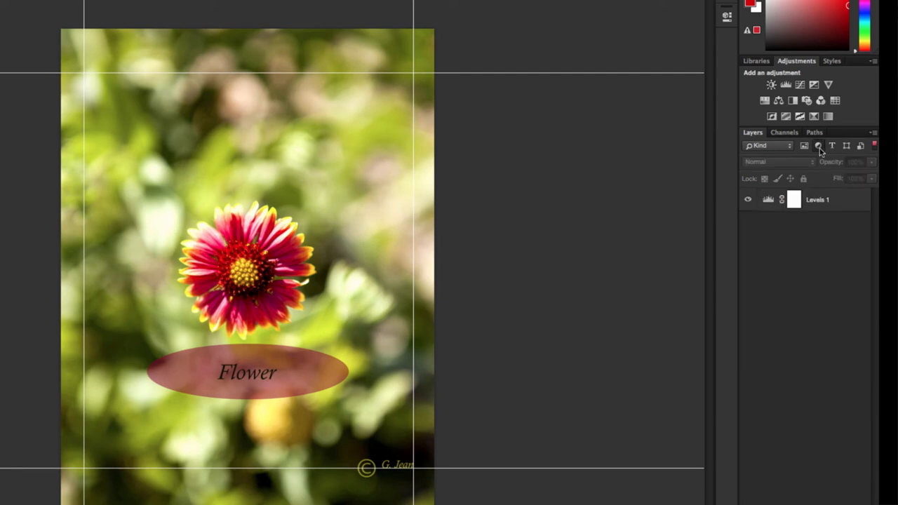
pyautogui.click(819, 147)
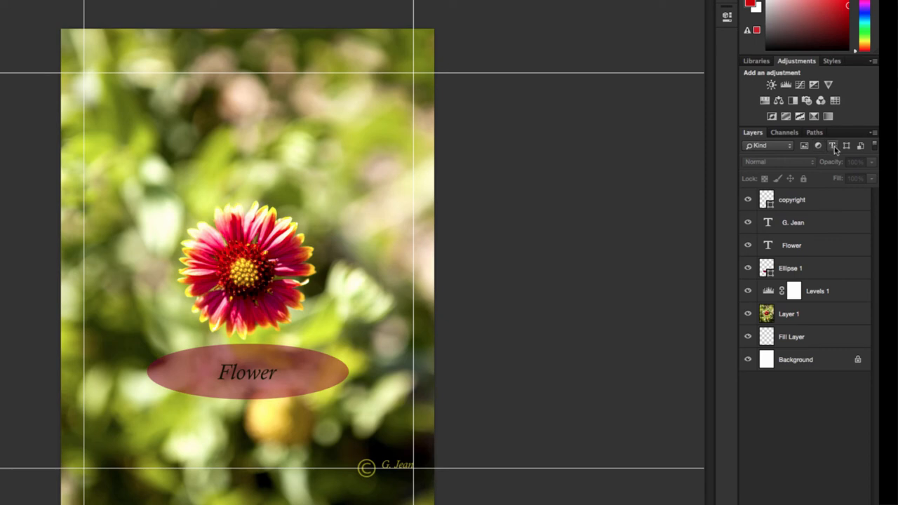
pyautogui.click(833, 146)
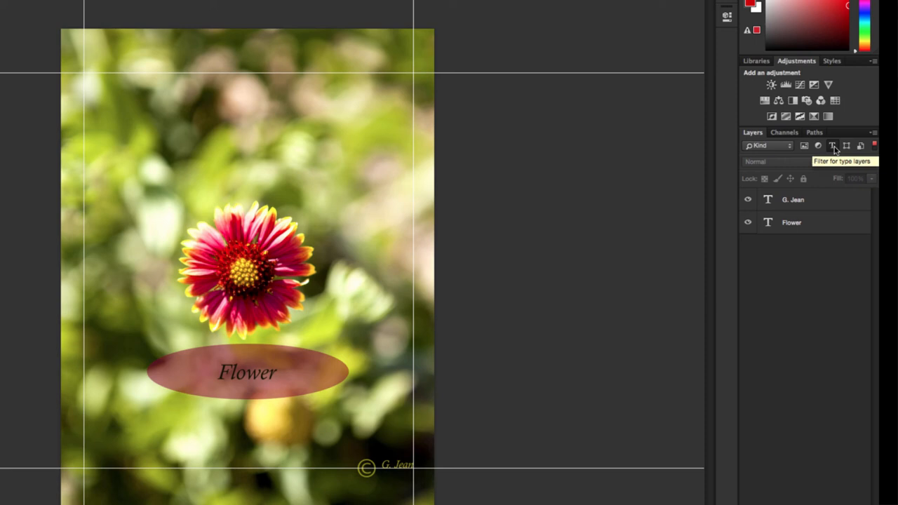
pyautogui.click(834, 146)
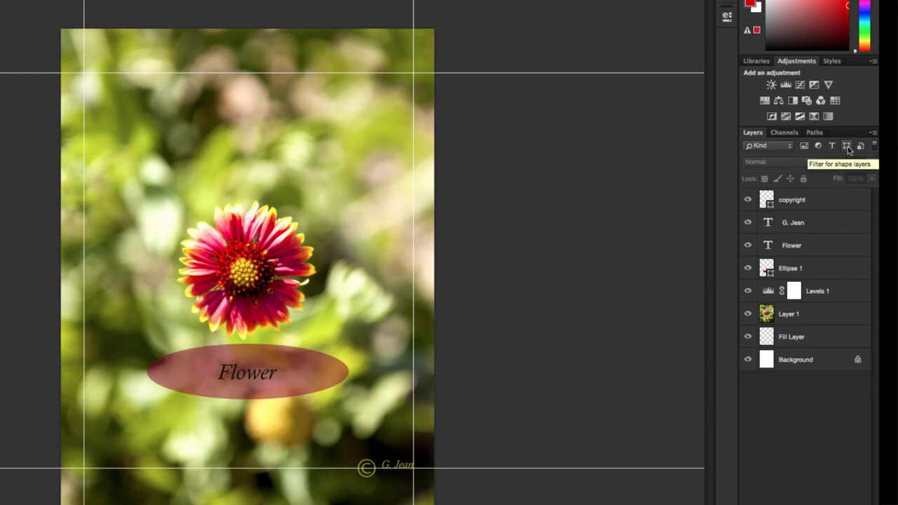
pyautogui.click(847, 146)
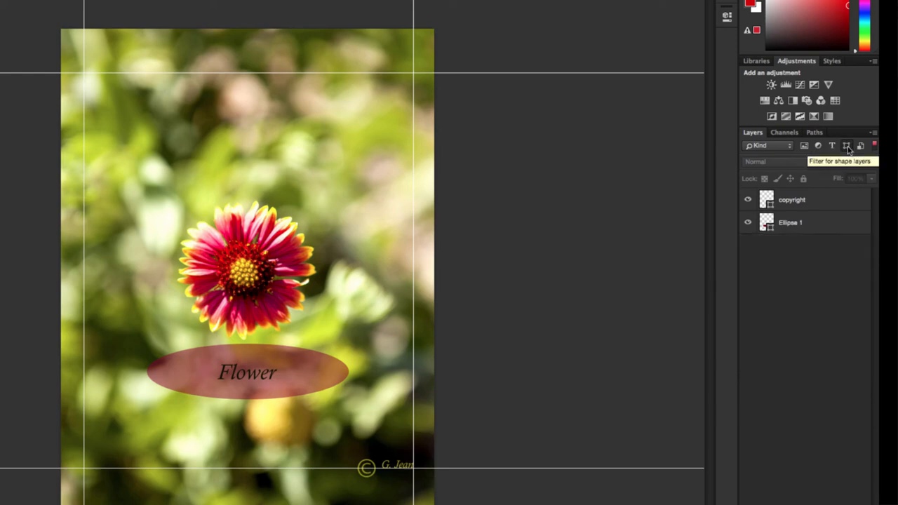
pyautogui.click(847, 146)
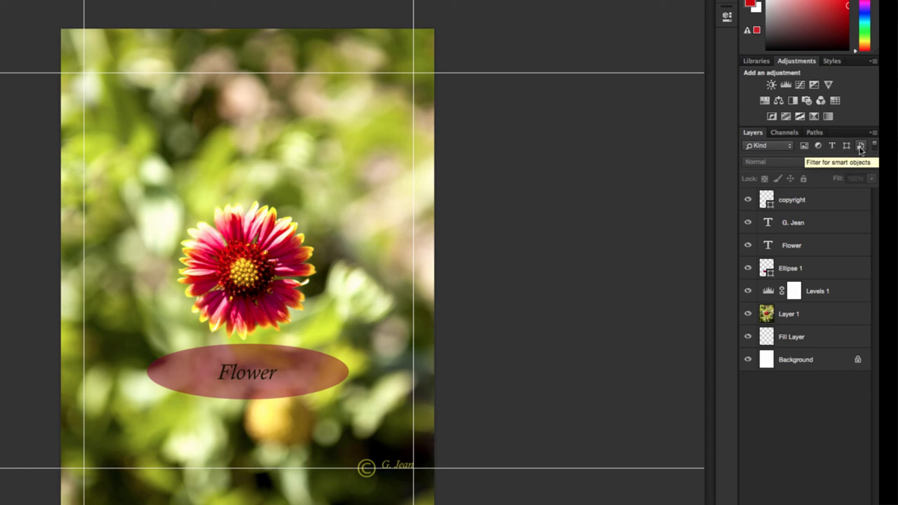
pyautogui.click(861, 146)
pyautogui.click(860, 146)
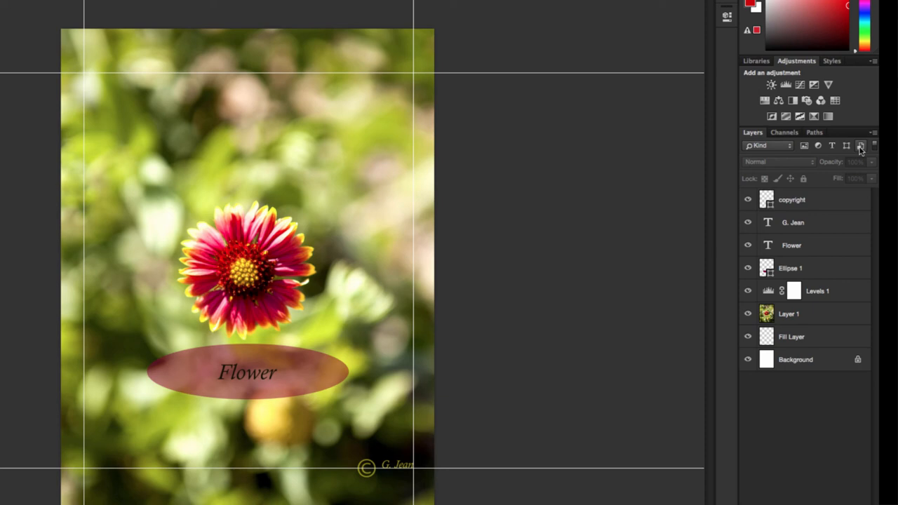
# Filter the layer list by name for "flower".
pyautogui.click(789, 148)
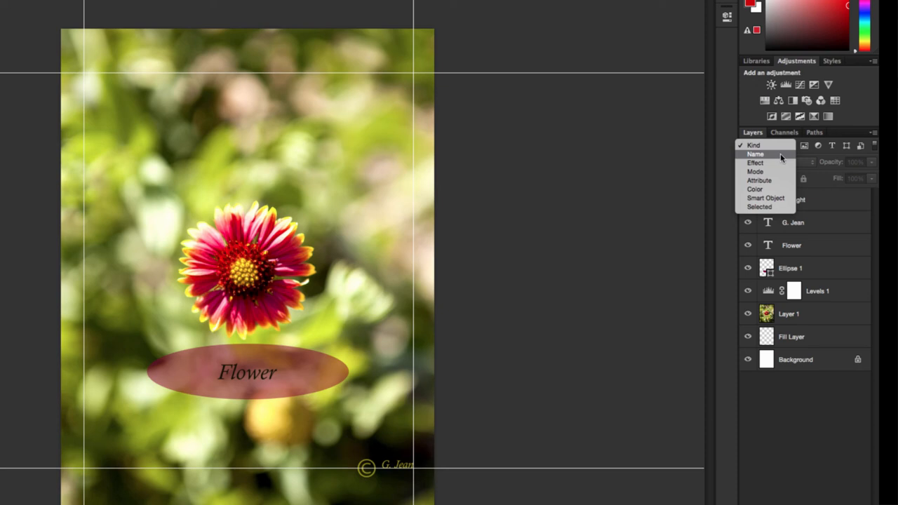
pyautogui.click(781, 154)
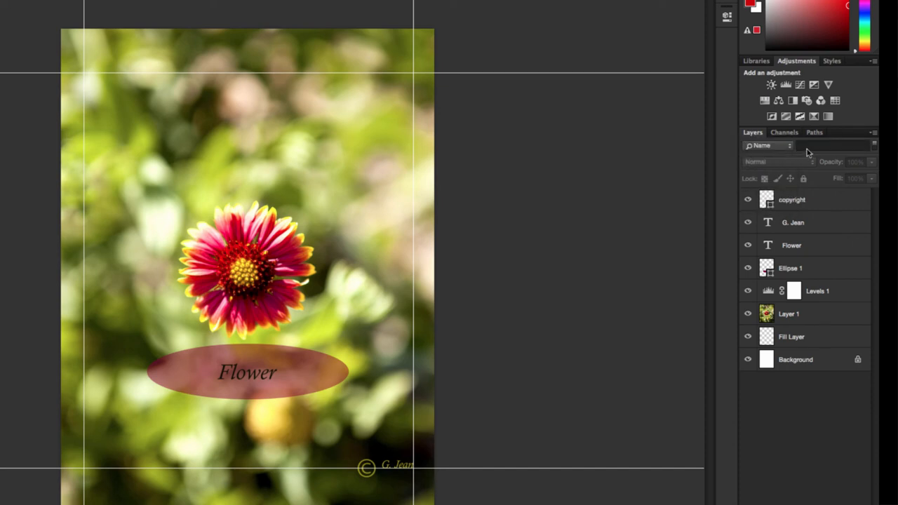
pyautogui.click(809, 146)
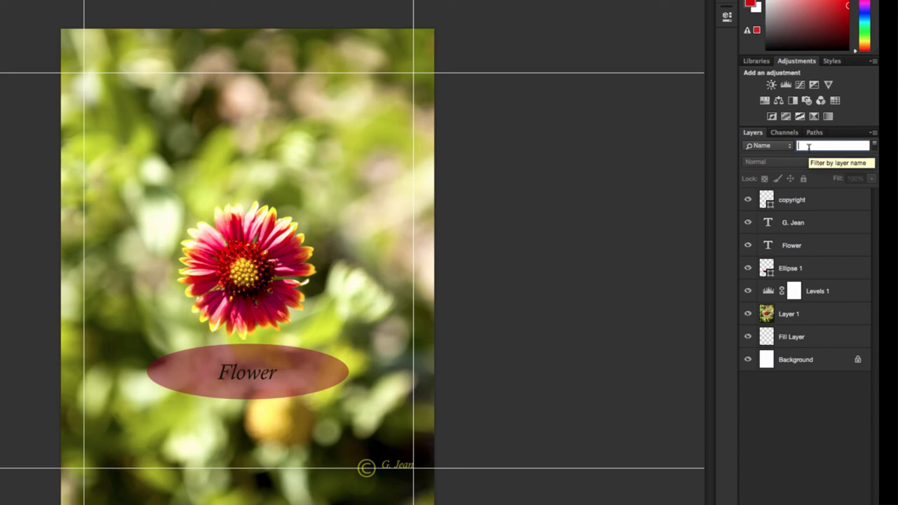
pyautogui.write('flower')
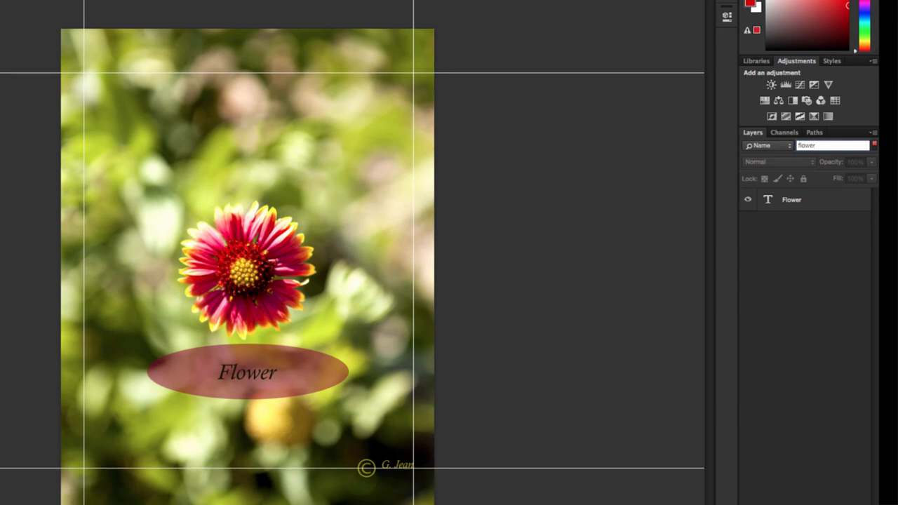
# Filter the layer list by the Bevel & Emboss effect and look over the other available effect choices.
pyautogui.click(790, 146)
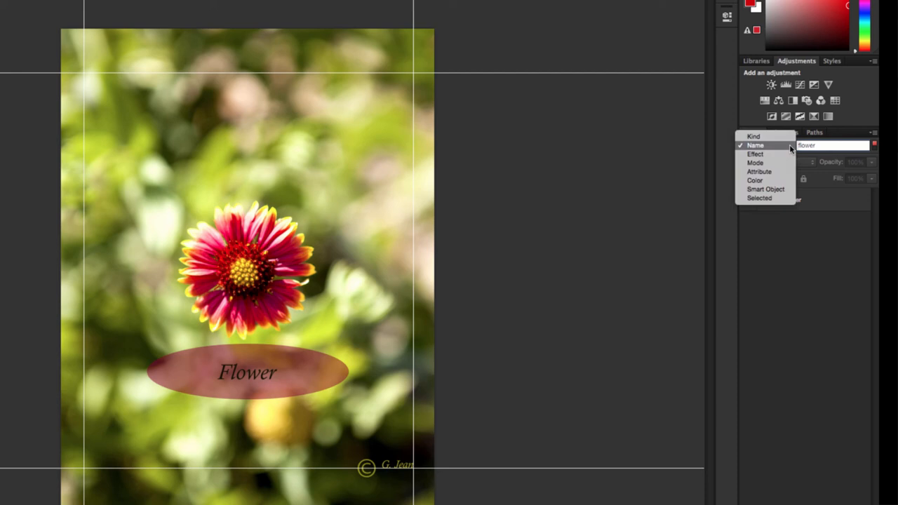
pyautogui.click(787, 154)
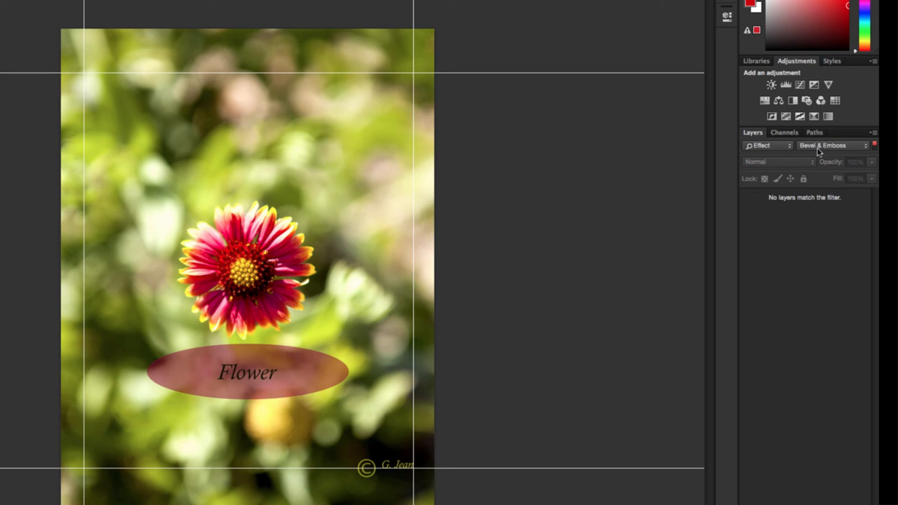
pyautogui.click(818, 152)
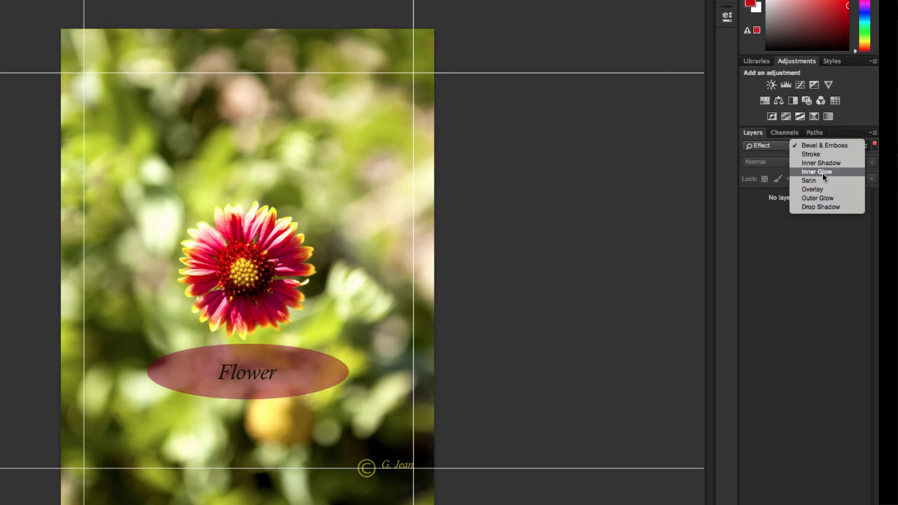
pyautogui.click(786, 147)
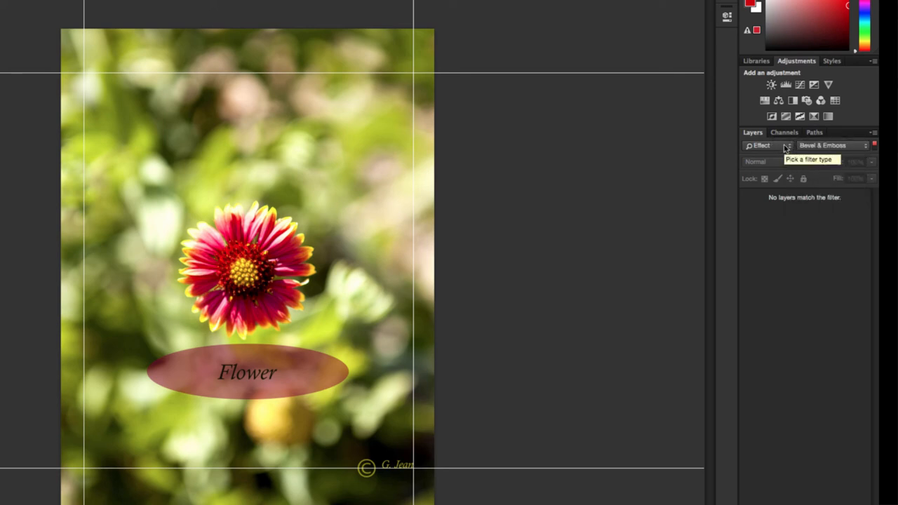
# Filter the layer list by blending mode, using Normal and then Pin Light.
pyautogui.click(785, 147)
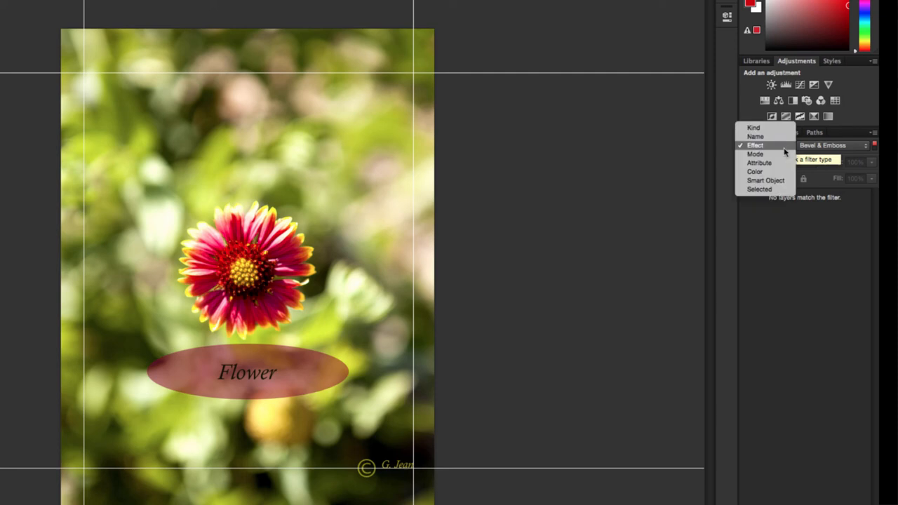
pyautogui.click(783, 154)
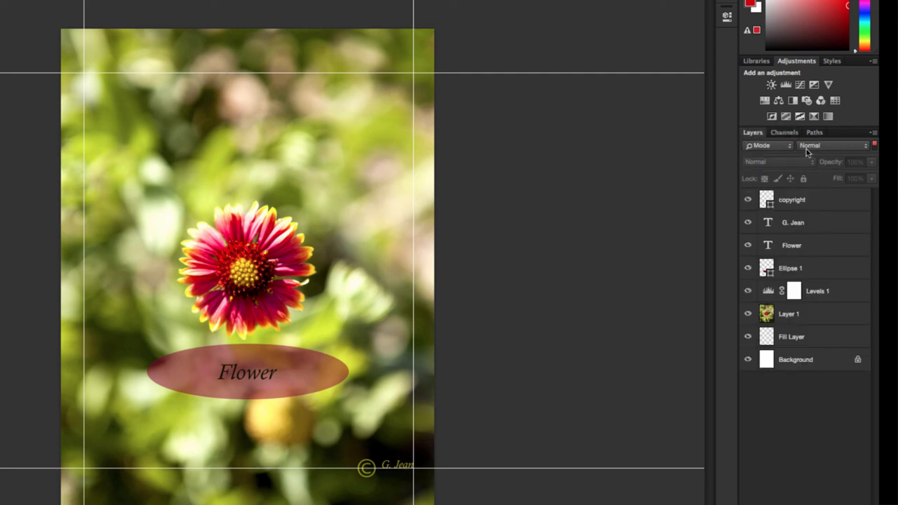
pyautogui.click(806, 148)
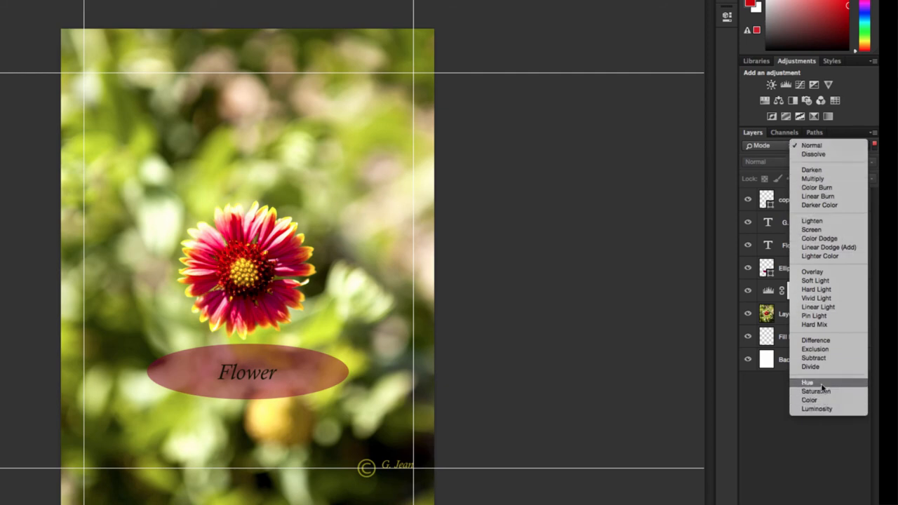
pyautogui.click(817, 316)
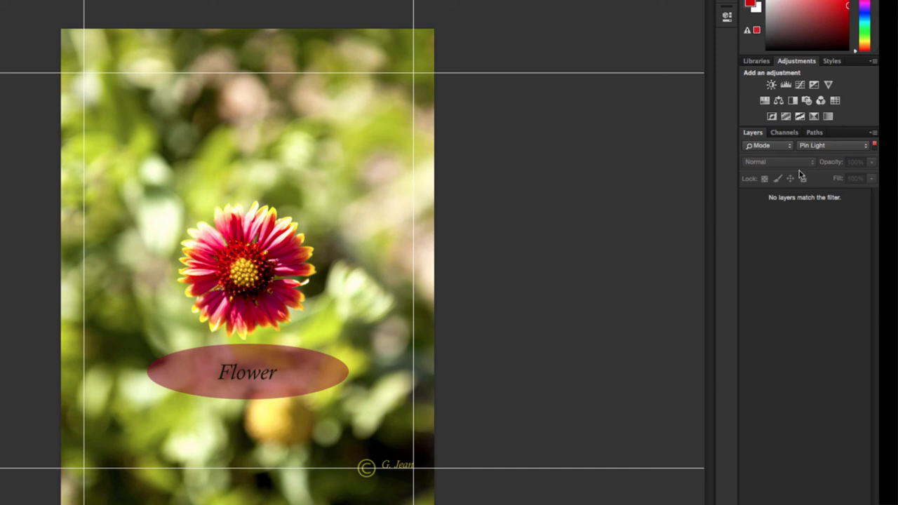
# Filter the layer list by the Visible attribute and look over the other attribute choices.
pyautogui.click(783, 151)
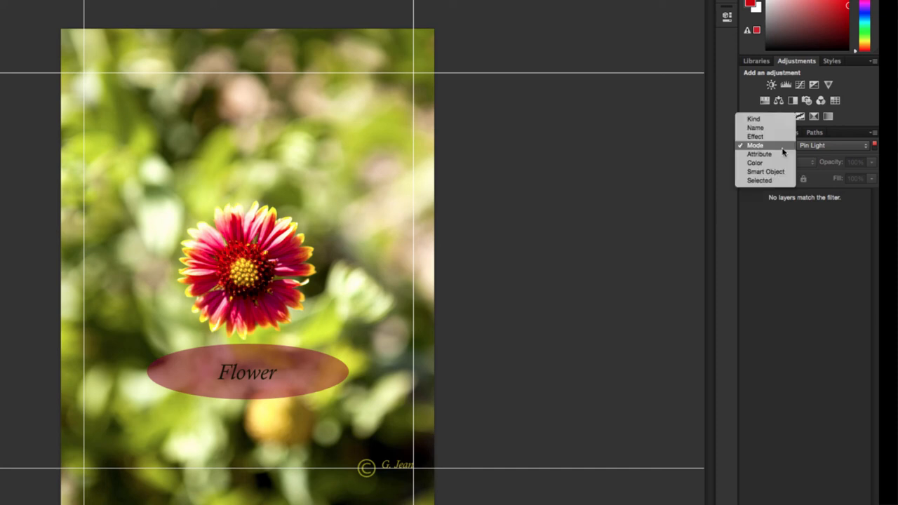
pyautogui.click(783, 154)
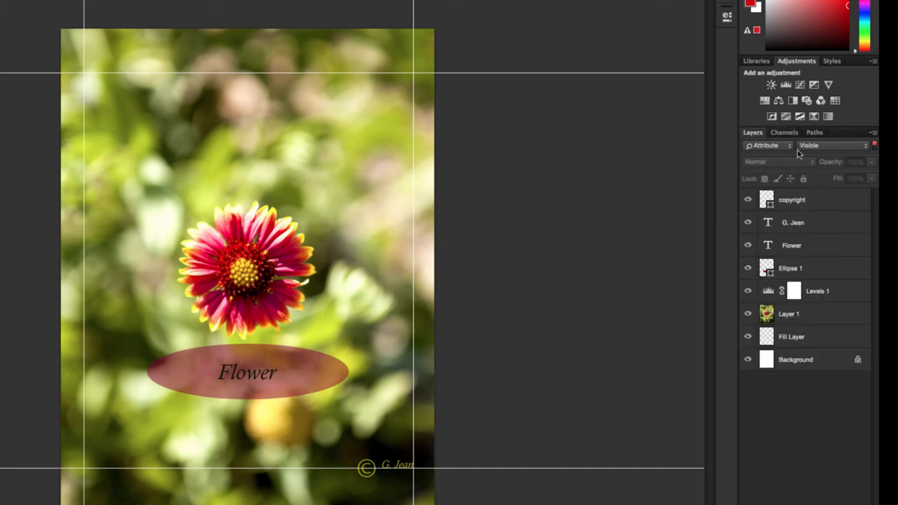
pyautogui.click(819, 148)
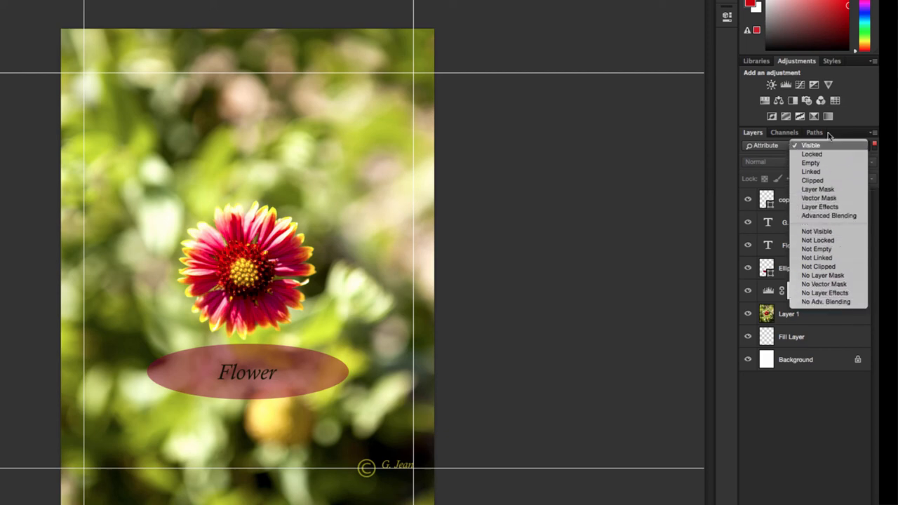
pyautogui.click(772, 150)
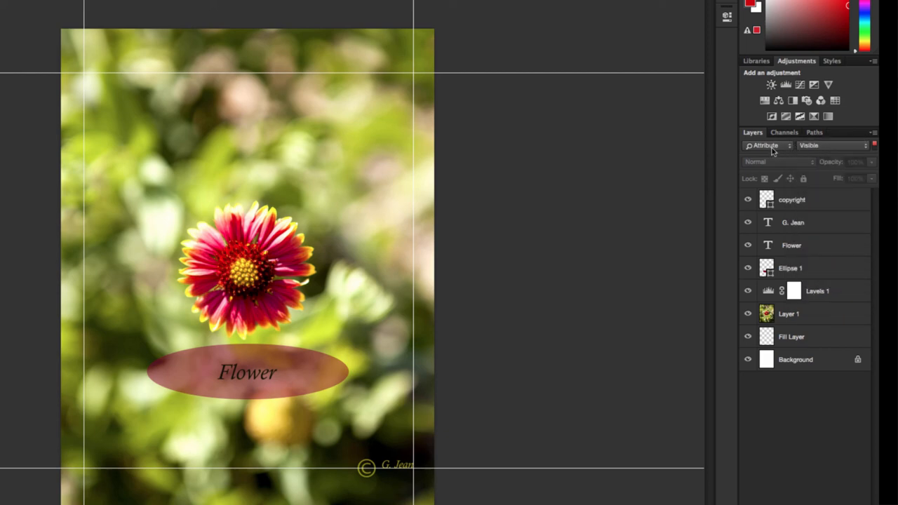
# Filter the layers by color label None, view the other color choices, and return the filter type to Kind.
pyautogui.click(771, 146)
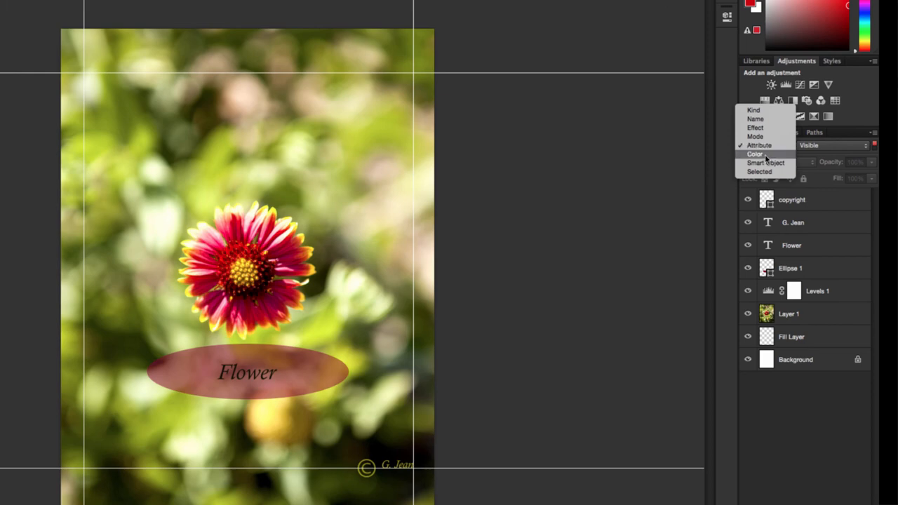
pyautogui.click(766, 156)
pyautogui.click(825, 148)
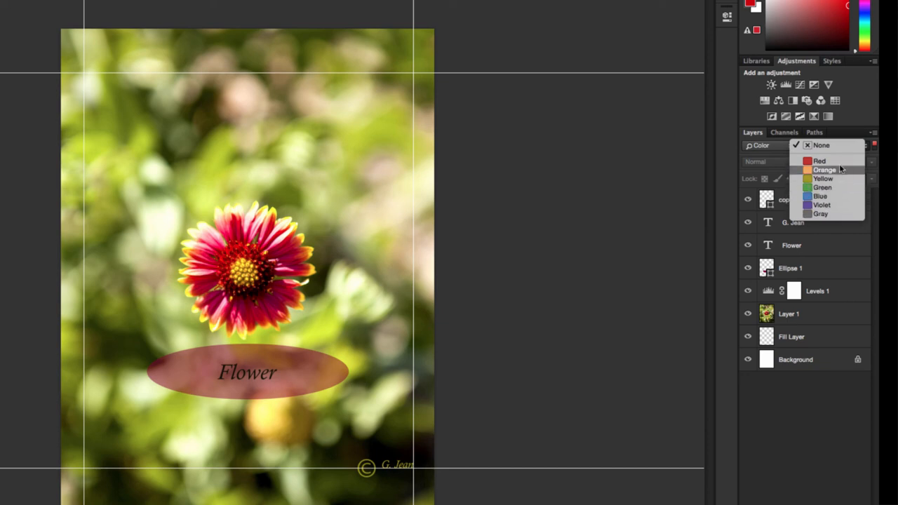
pyautogui.click(775, 147)
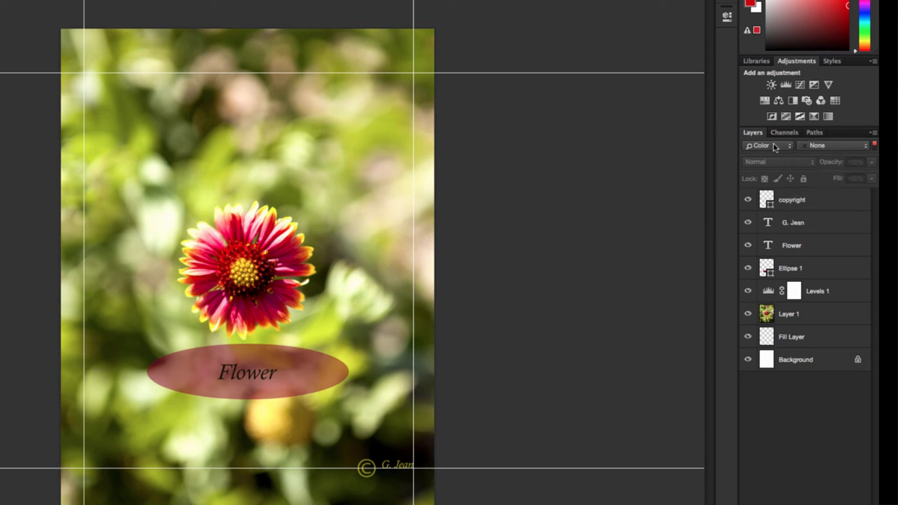
pyautogui.click(775, 146)
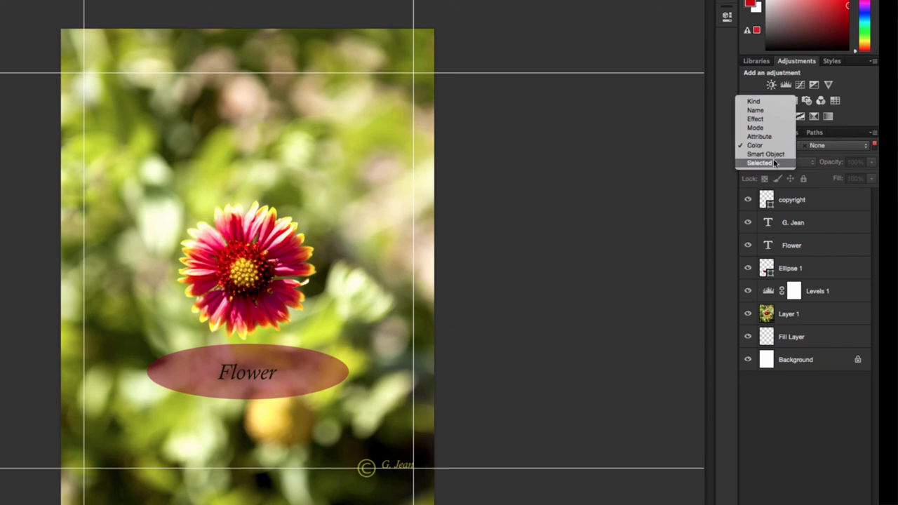
pyautogui.click(774, 103)
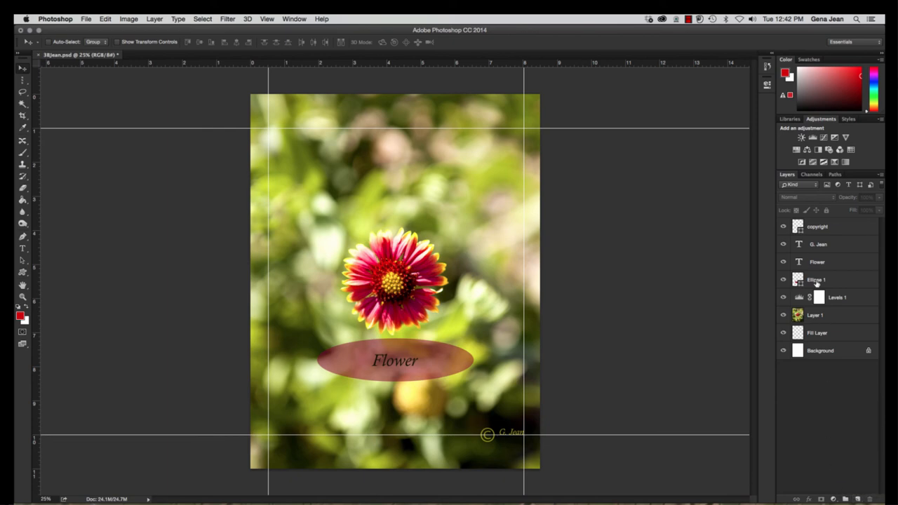
# Add a new layer above the copyright layer and draw a rectangle about 2253 × 2704 px filling the area inside the four margin guides.
pyautogui.click(834, 229)
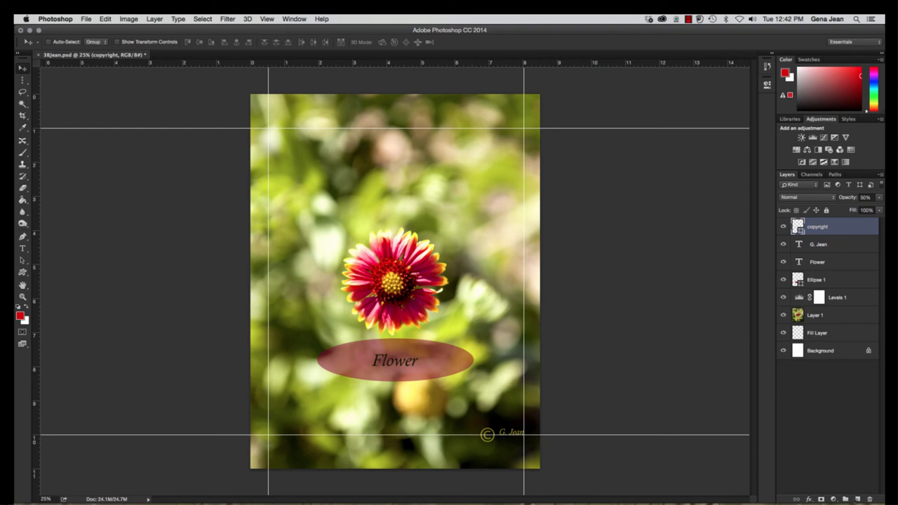
pyautogui.click(858, 499)
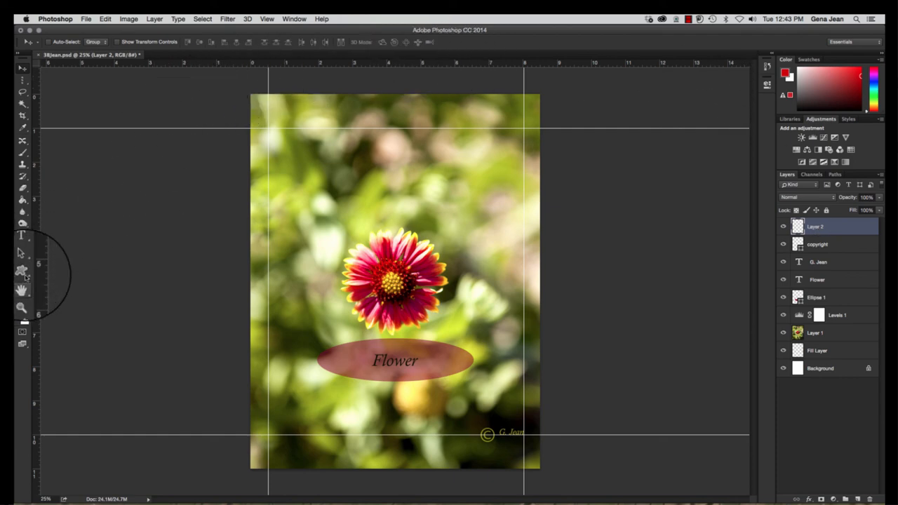
pyautogui.moveTo(24, 274); pyautogui.dragTo(67, 271)
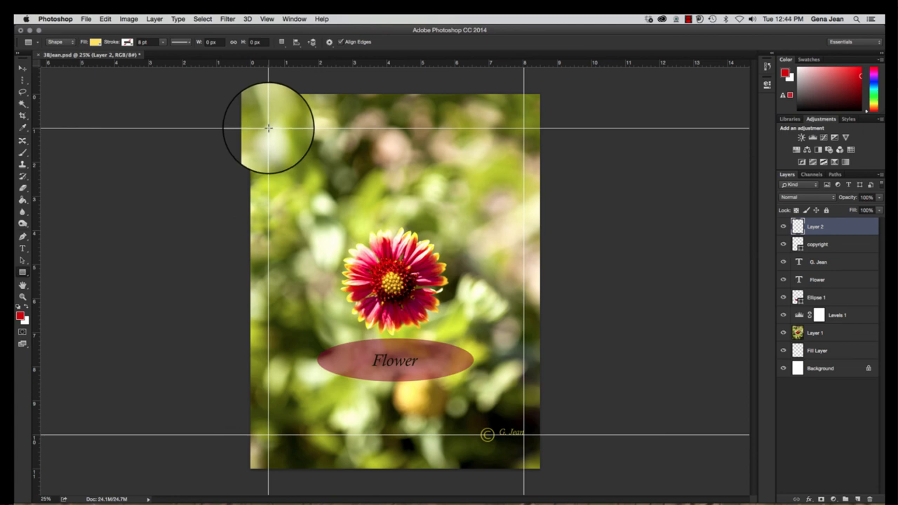
pyautogui.moveTo(269, 128); pyautogui.dragTo(525, 435)
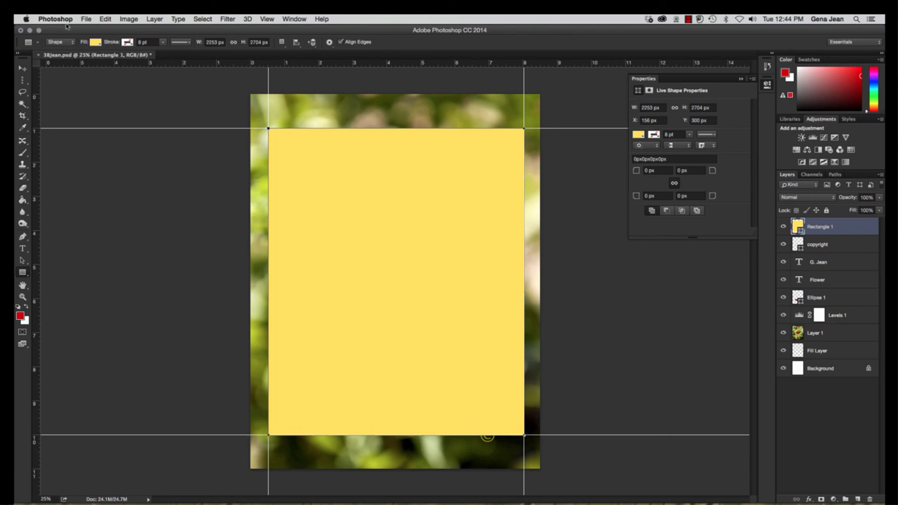
# Try several light green and yellow swatches as the rectangle's fill color, ending on light green acd373.
pyautogui.click(95, 42)
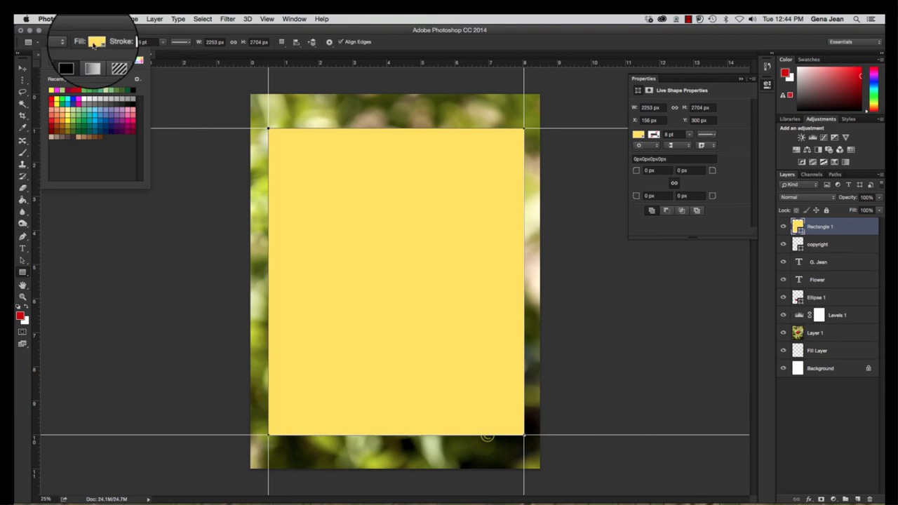
pyautogui.click(77, 114)
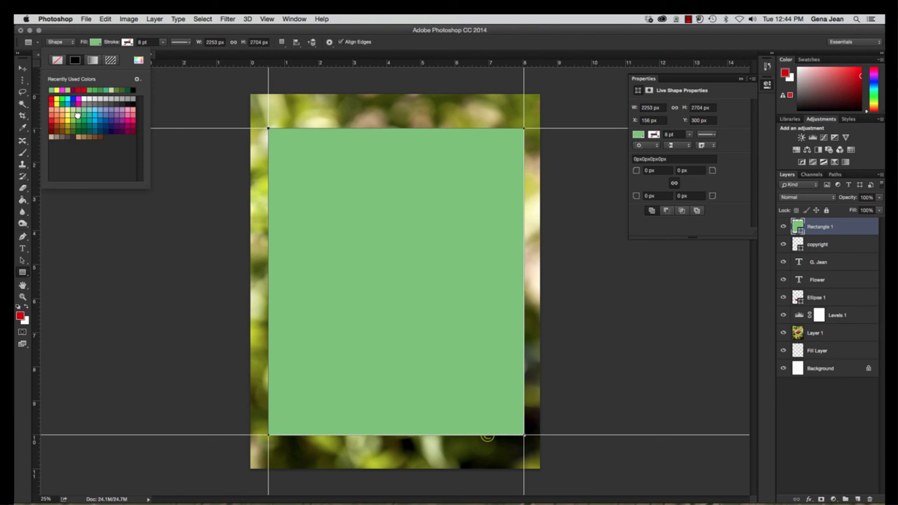
pyautogui.click(72, 113)
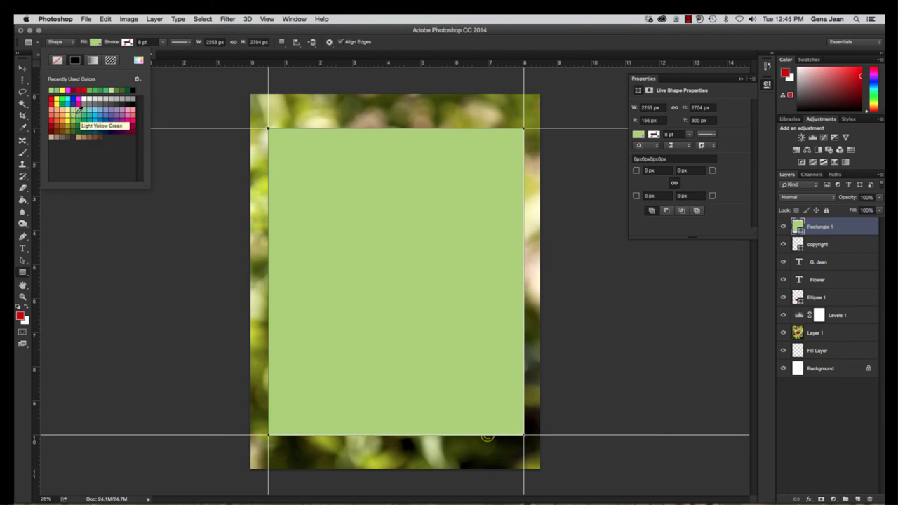
pyautogui.click(74, 110)
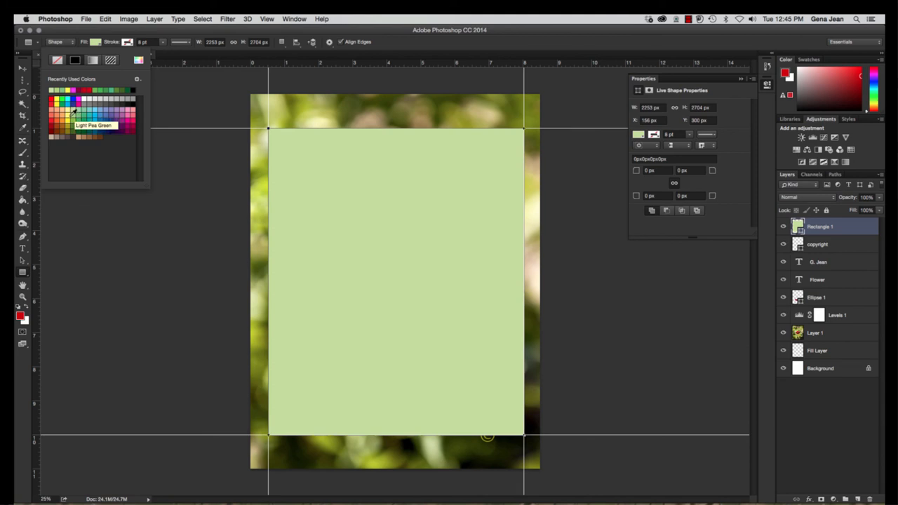
pyautogui.click(69, 117)
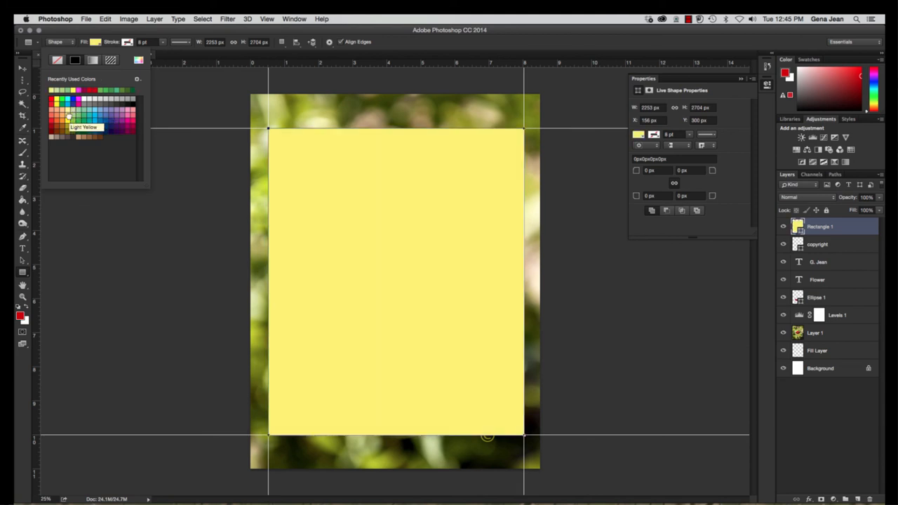
pyautogui.click(73, 107)
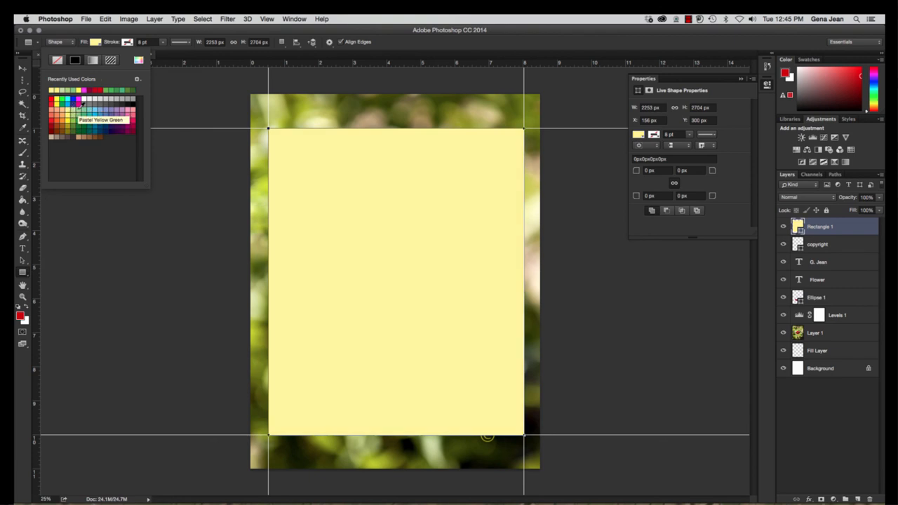
pyautogui.click(79, 107)
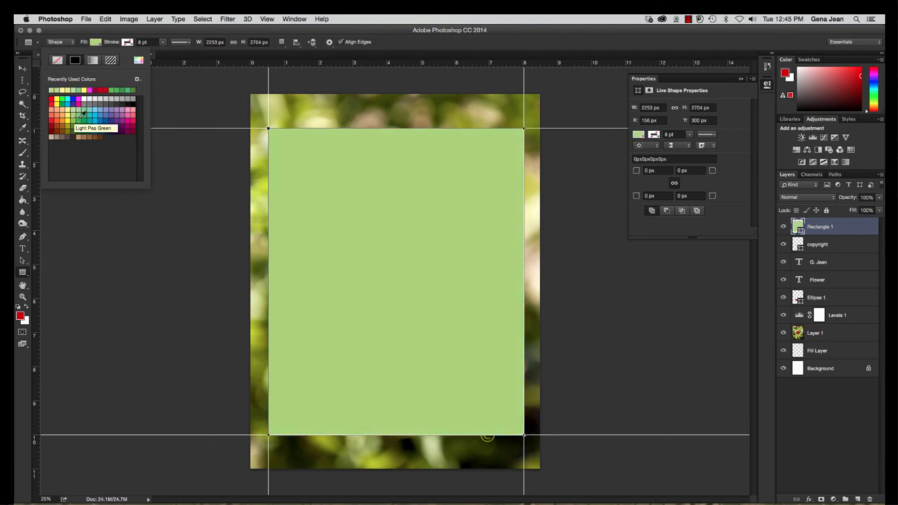
# Set the rectangle's fill to yellow-green c2db24, sampled with the color picker from the photo's blurred background beside the rectangle.
pyautogui.click(139, 62)
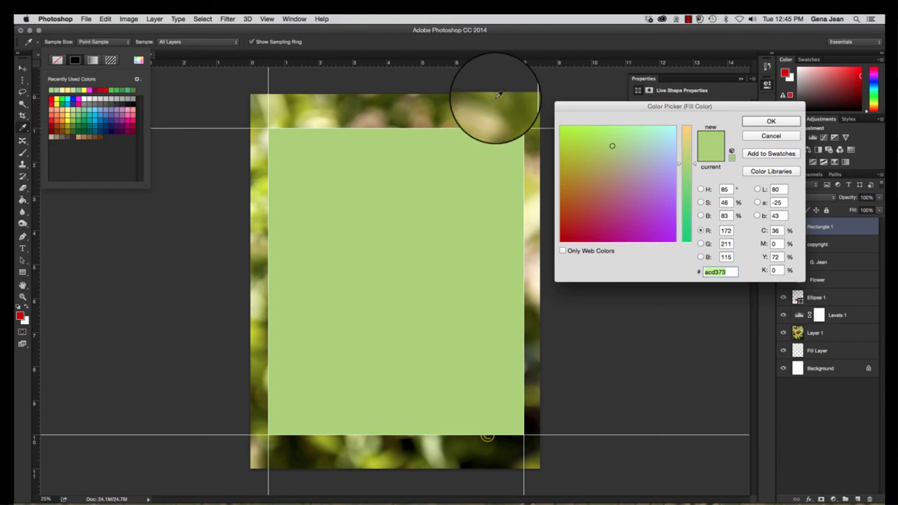
pyautogui.click(495, 100)
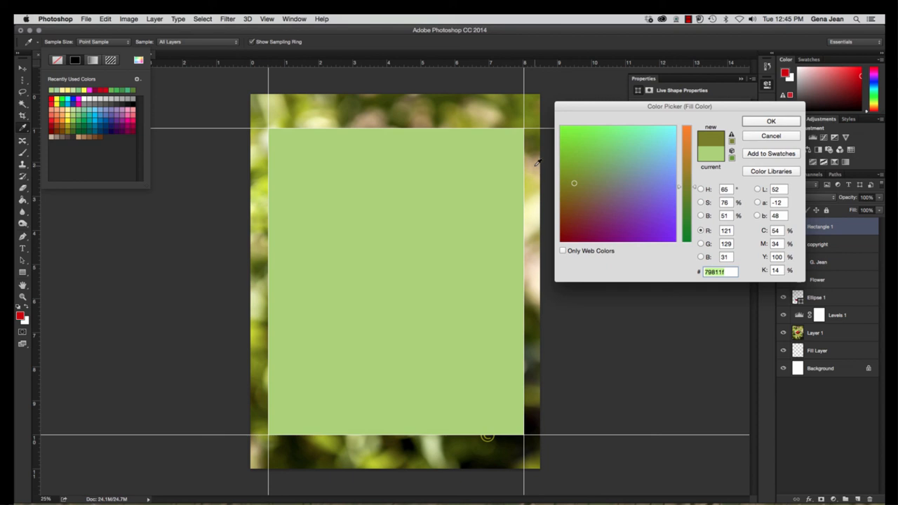
pyautogui.click(261, 193)
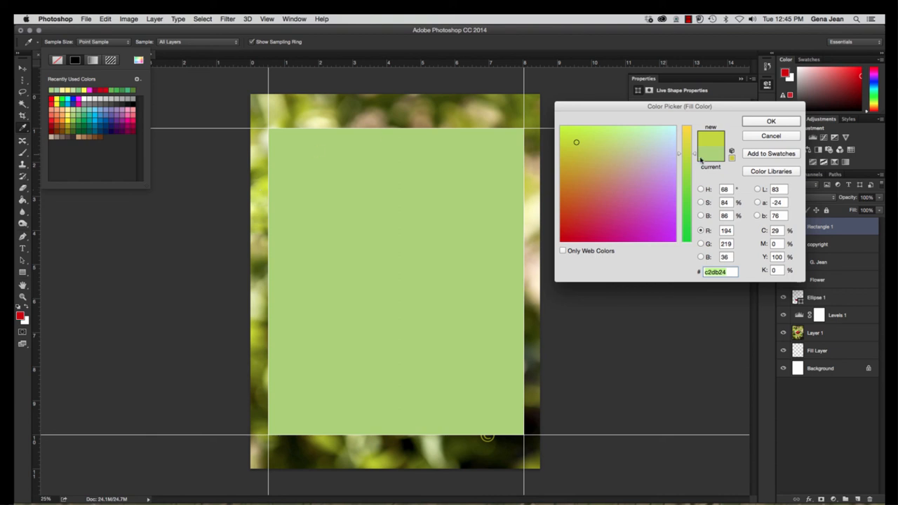
pyautogui.click(771, 124)
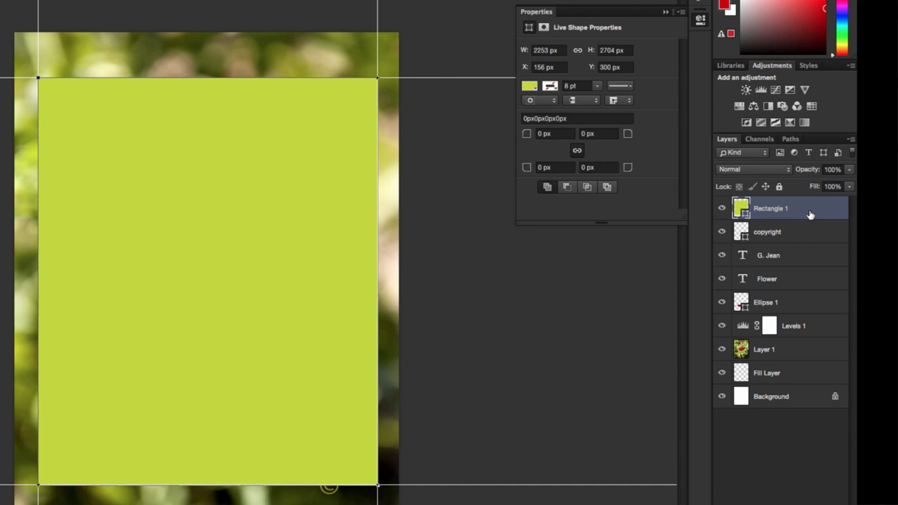
# Move the Rectangle 1 layer down the layer stack so it sits directly above Layer 1 and below Levels 1.
pyautogui.moveTo(811, 214); pyautogui.dragTo(806, 356)
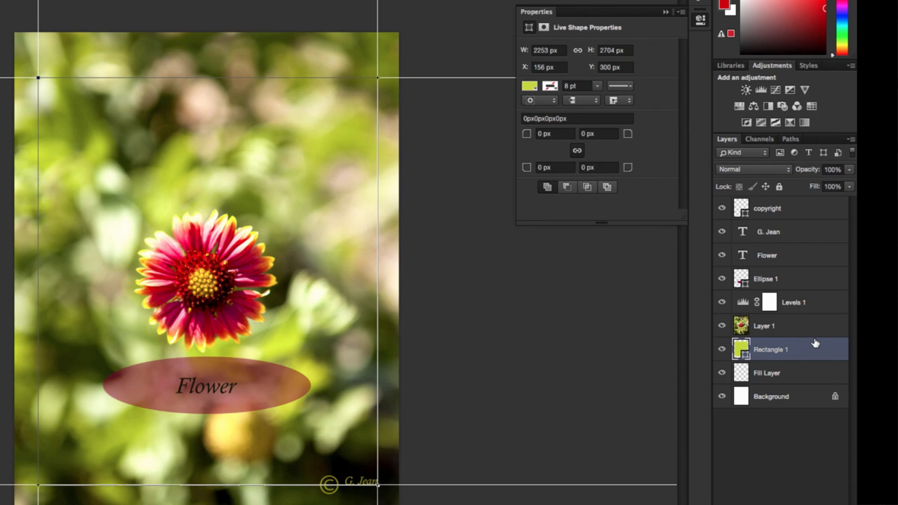
pyautogui.moveTo(812, 344); pyautogui.dragTo(807, 310)
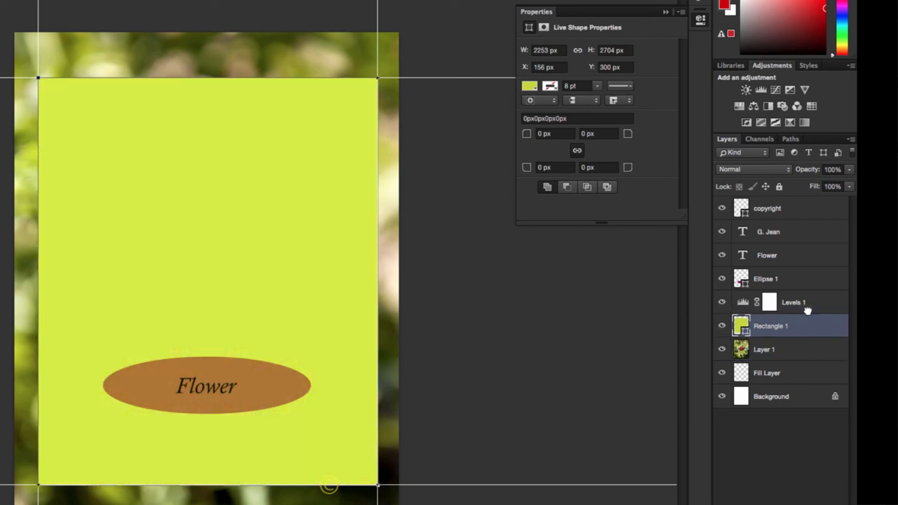